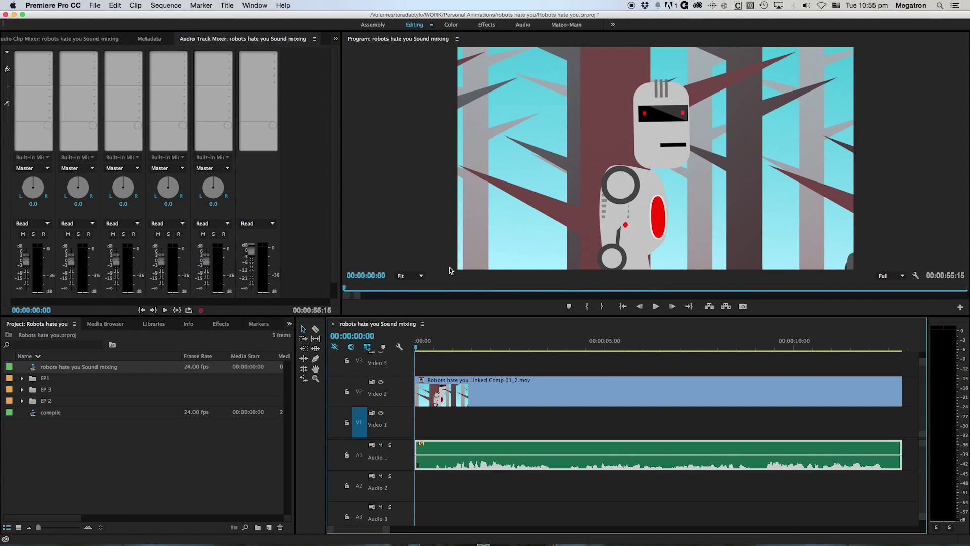
# Step: Deselect the Audio 1 clip and play the sequence's opening from the start
pyautogui.press('space')
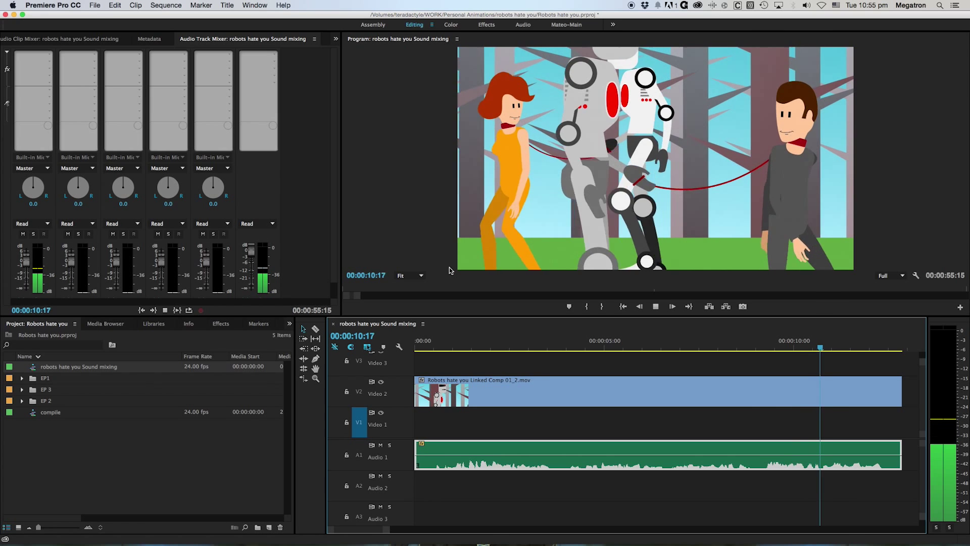
pyautogui.press('space')
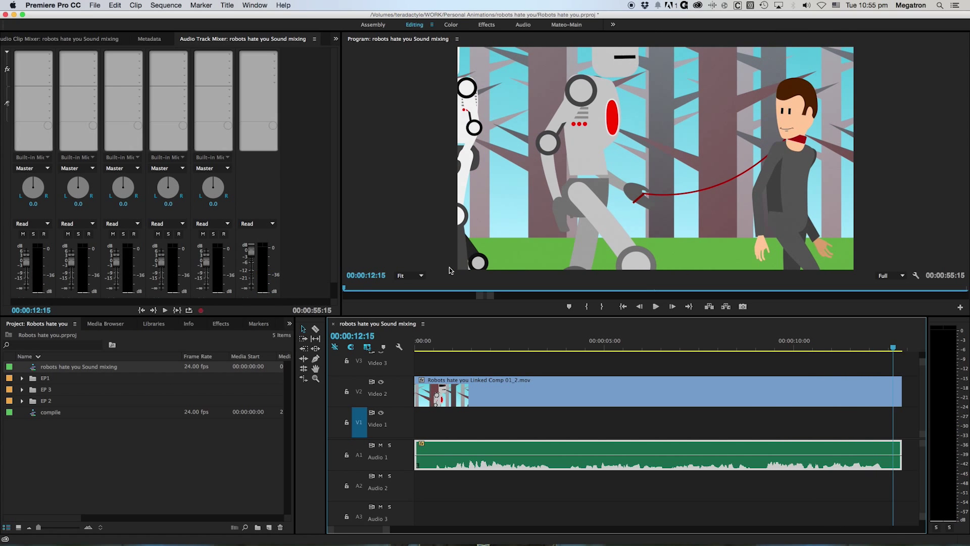
pyautogui.click(415, 344)
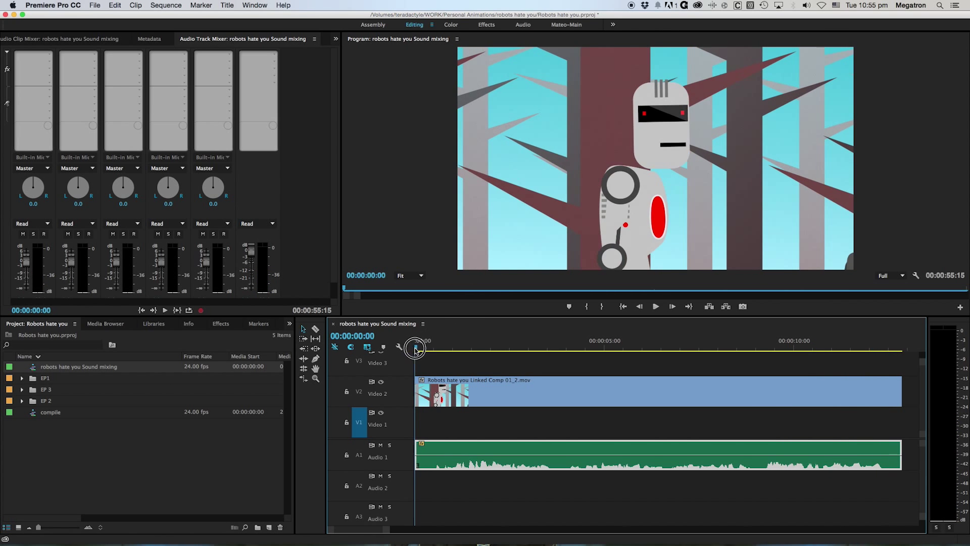
pyautogui.click(457, 477)
pyautogui.press('space')
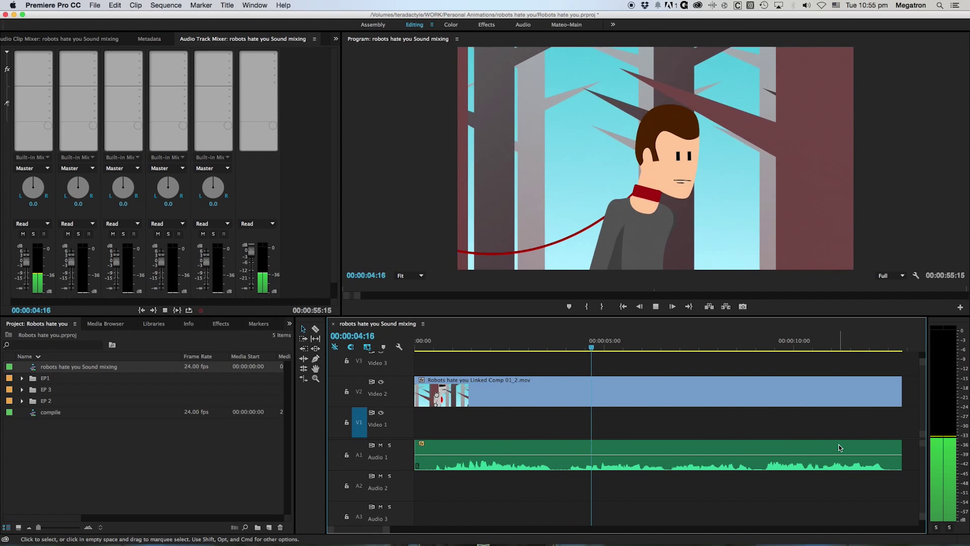
pyautogui.press('space')
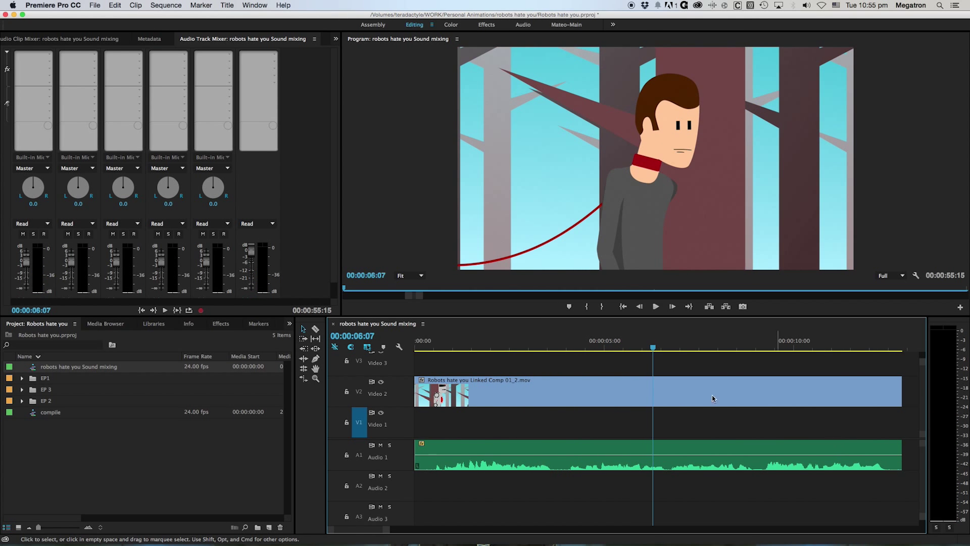
pyautogui.click(393, 345)
pyautogui.press('Home')
pyautogui.press('space')
pyautogui.press('space')
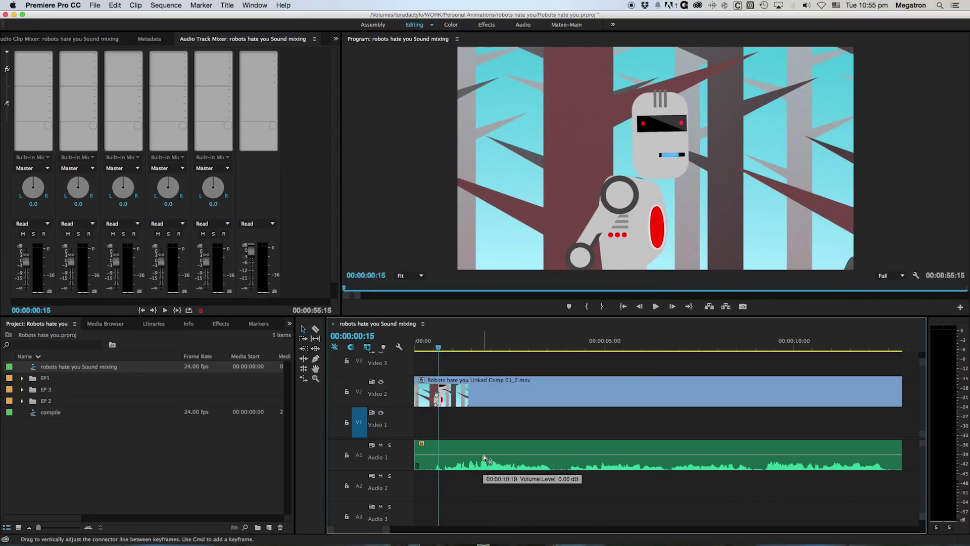
# Step: Drag the Audio 1 volume line up about 6 dB, listen, then scrub back to 00:00:01:14
pyautogui.moveTo(484, 459); pyautogui.dragTo(480, 441)
pyautogui.press('space')
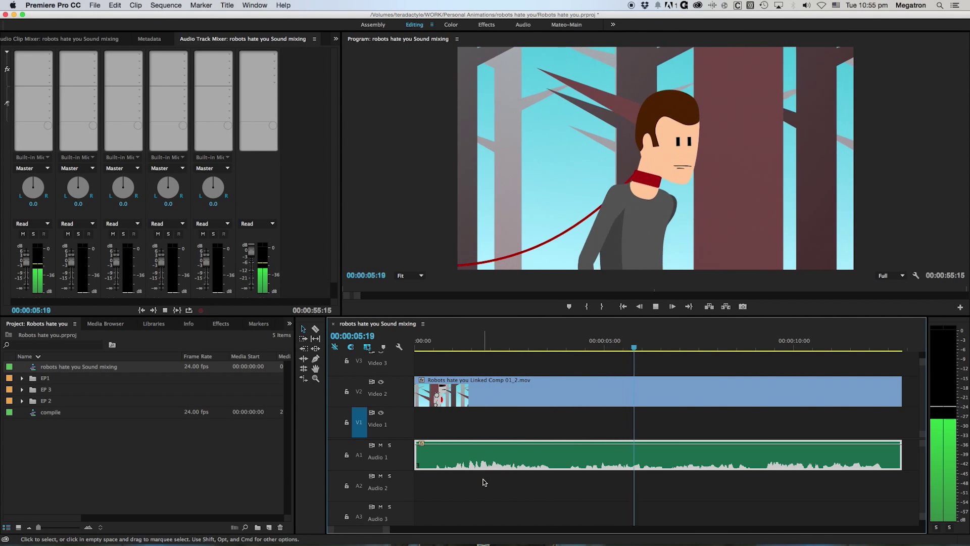
pyautogui.press('space')
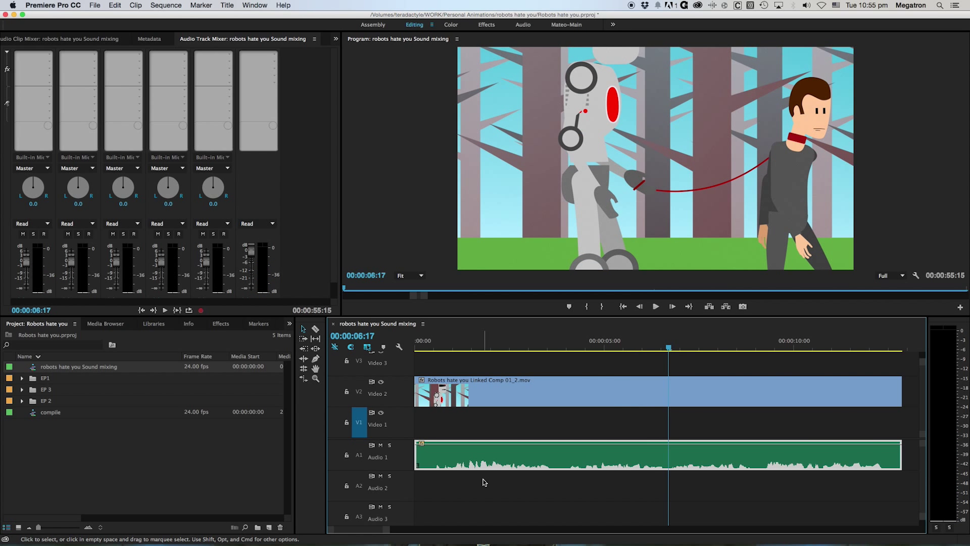
pyautogui.press('space')
pyautogui.press('space')
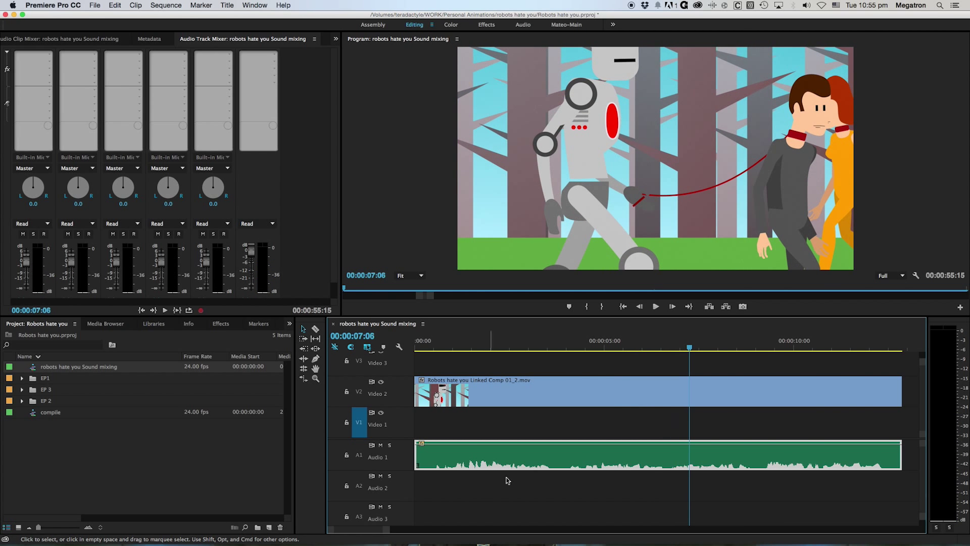
pyautogui.press('space')
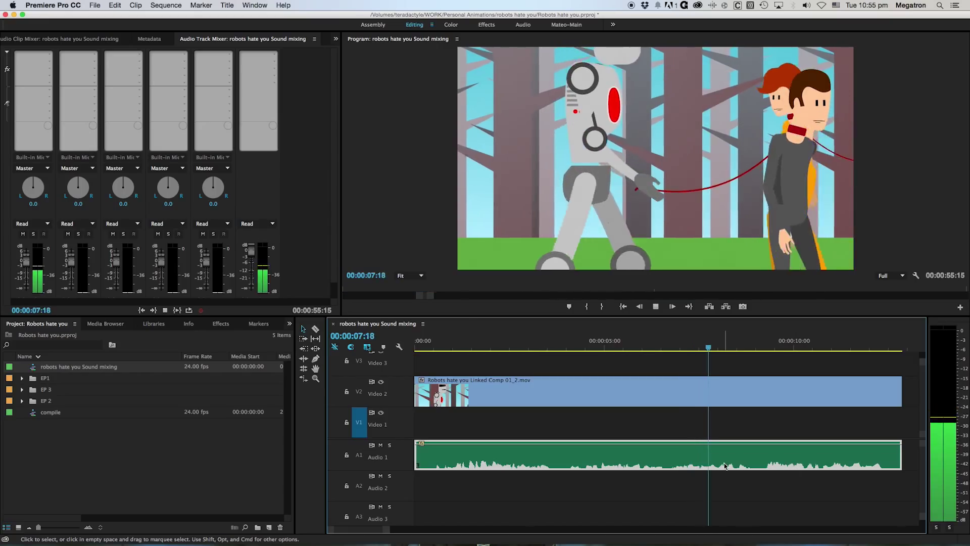
pyautogui.press('space')
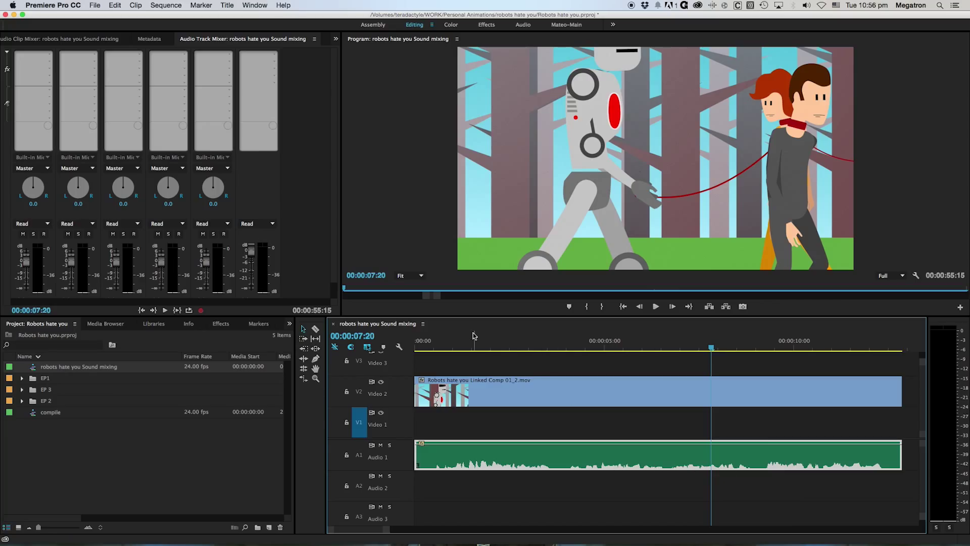
pyautogui.moveTo(422, 340); pyautogui.dragTo(475, 347)
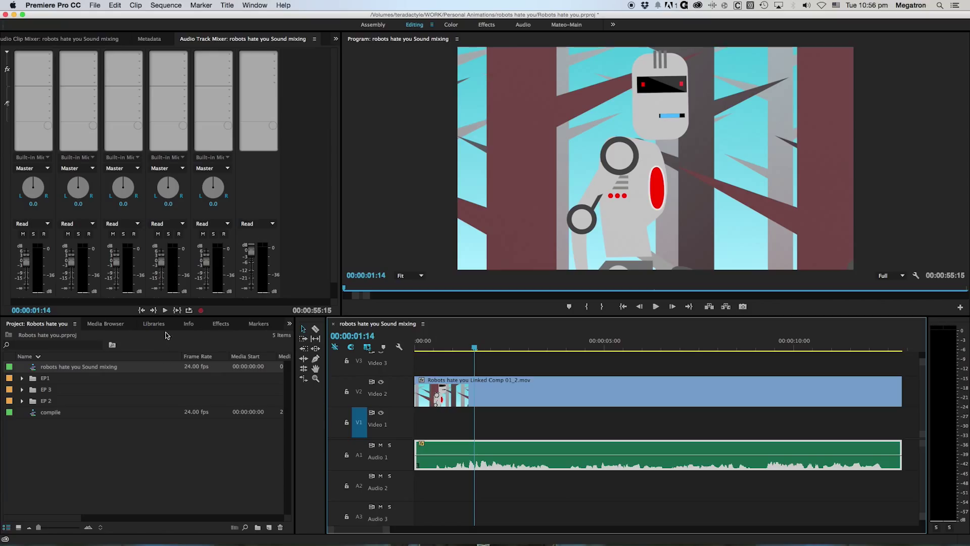
# Step: Apply the Volume effect to the Audio 1 clip and raise its level to 6.0 dB
pyautogui.click(222, 324)
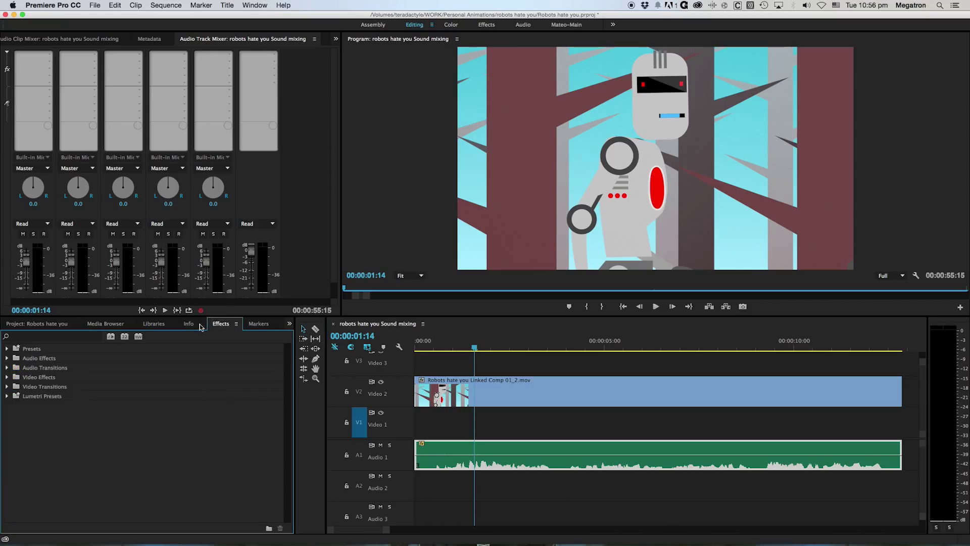
pyautogui.click(67, 337)
pyautogui.write('volume')
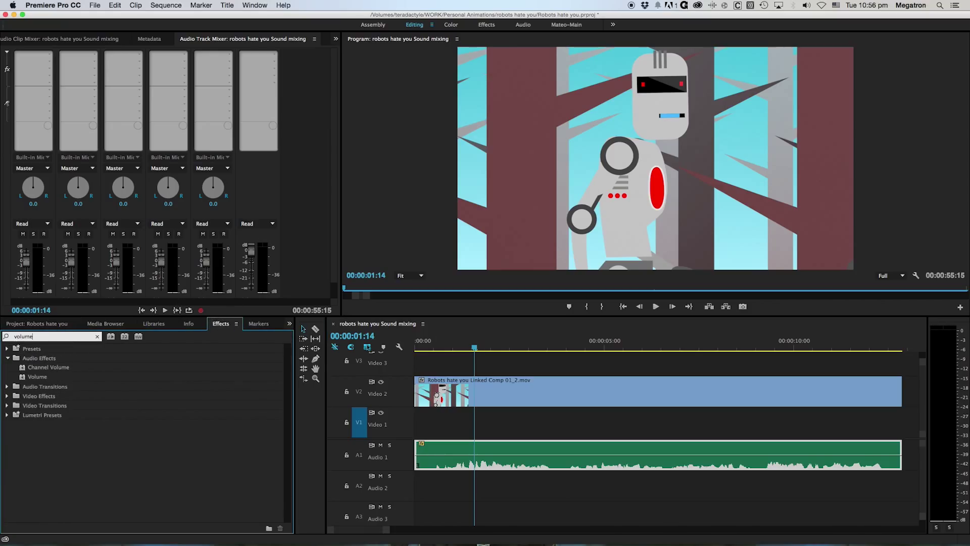
pyautogui.moveTo(39, 377); pyautogui.dragTo(541, 448)
pyautogui.hotkey('shift', '5')
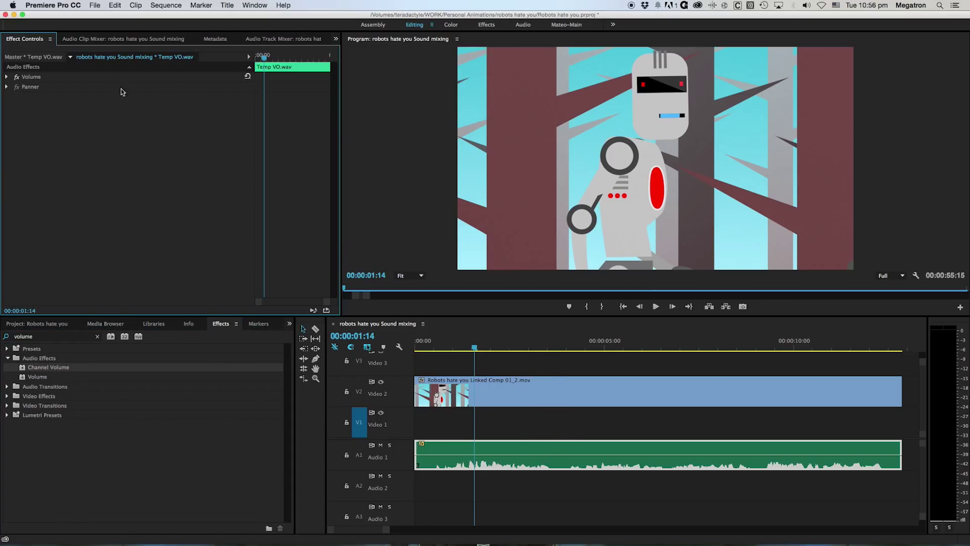
pyautogui.click(6, 77)
pyautogui.moveTo(123, 96); pyautogui.dragTo(134, 95)
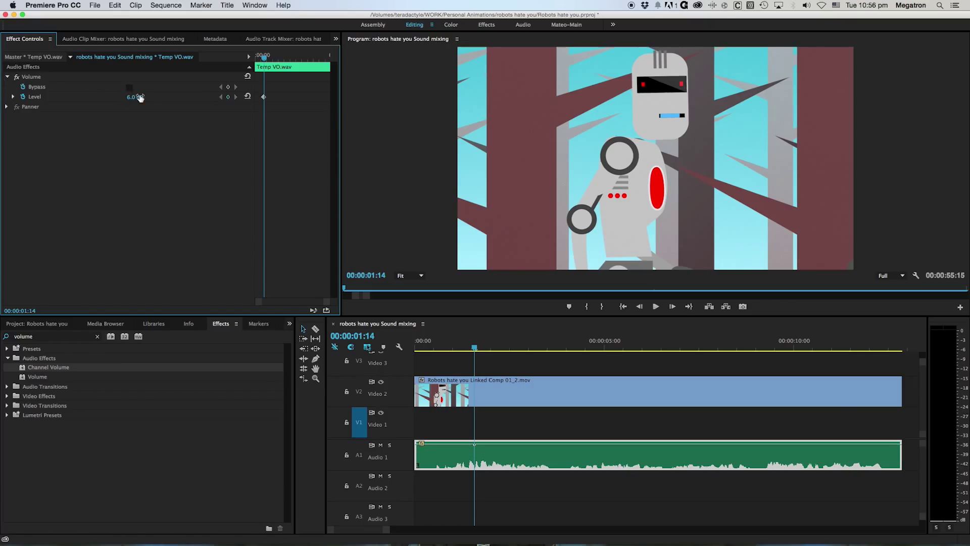
# Step: Add a second Volume effect at 5.4 dB and play back to hear the boost
pyautogui.click(48, 366)
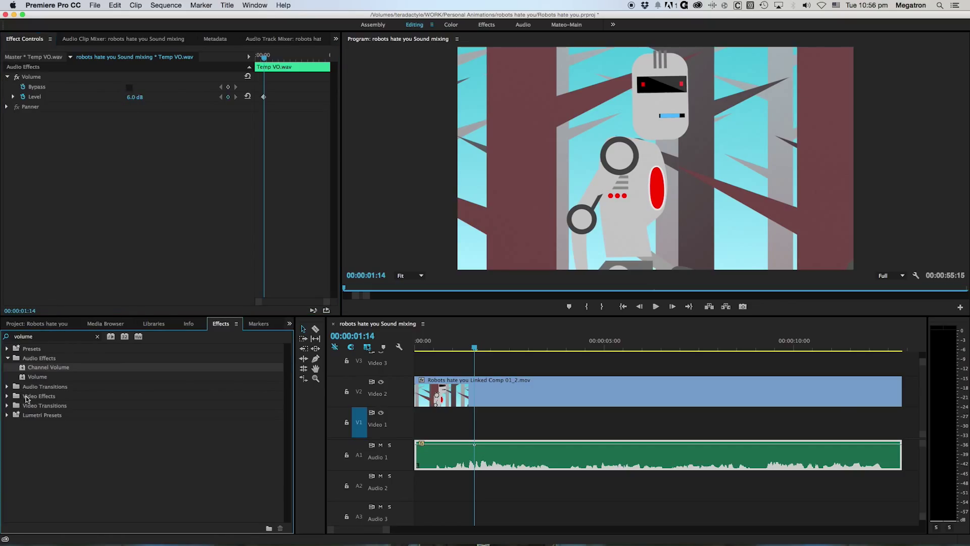
pyautogui.moveTo(38, 377); pyautogui.dragTo(104, 166)
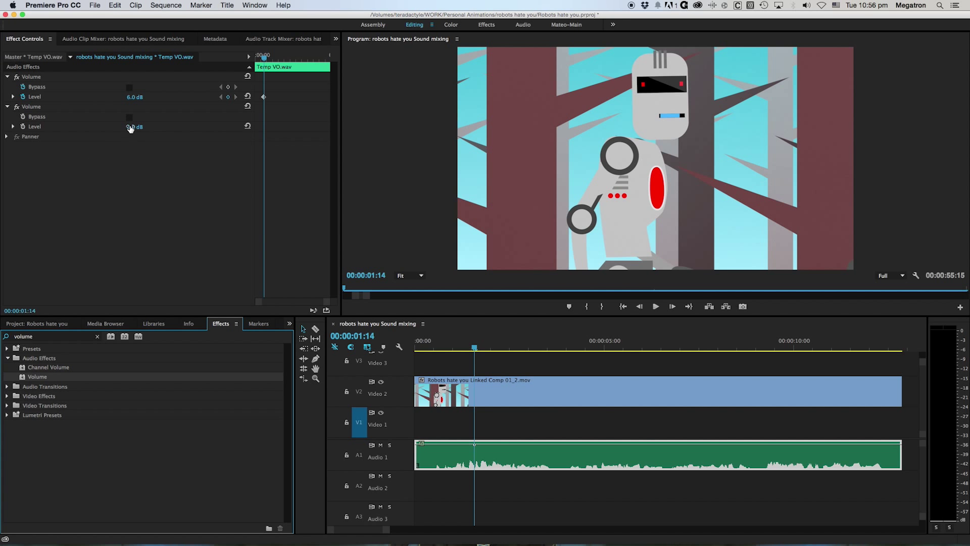
pyautogui.moveTo(131, 128); pyautogui.dragTo(141, 127)
pyautogui.press('space')
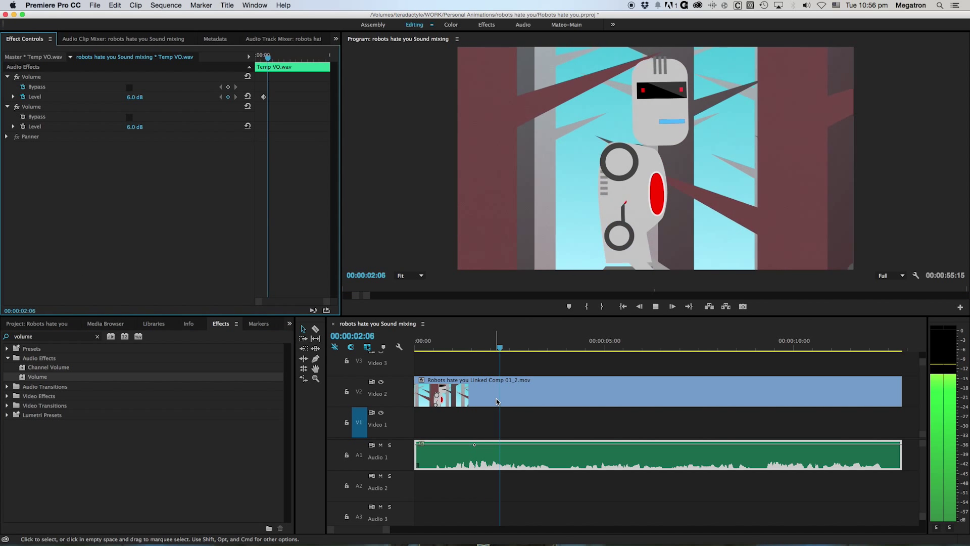
pyautogui.press('space')
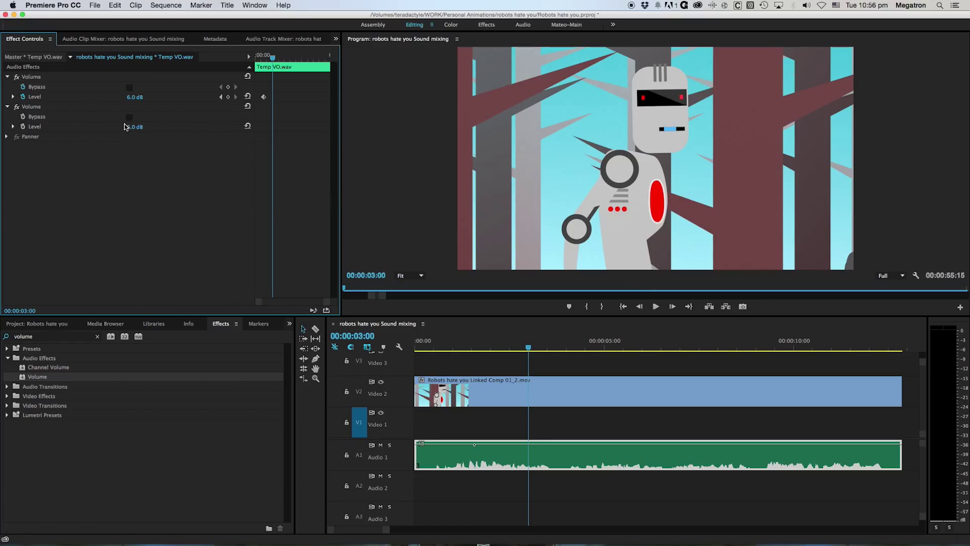
# Step: Reset both Volume levels to 0.0 dB and delete the second Volume effect
pyautogui.click(129, 127)
pyautogui.write('0')
pyautogui.press('Return')
pyautogui.click(28, 108)
pyautogui.press('Delete')
pyautogui.click(134, 97)
pyautogui.write('0')
pyautogui.press('Return')
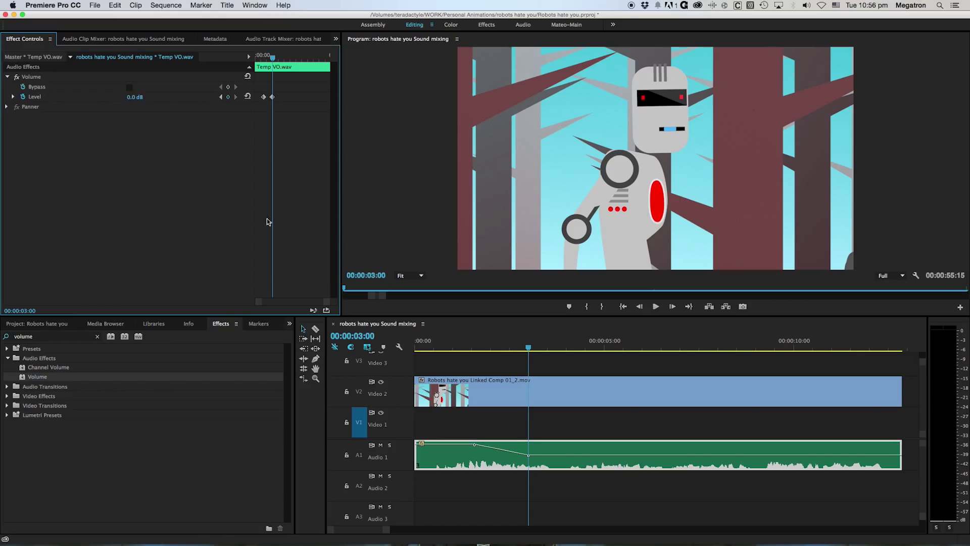
# Step: Remove the Volume effect and its keyframes from the Audio 1 clip via Remove Effects
pyautogui.click(473, 430)
pyautogui.moveTo(472, 429); pyautogui.dragTo(526, 457)
pyautogui.press('Delete')
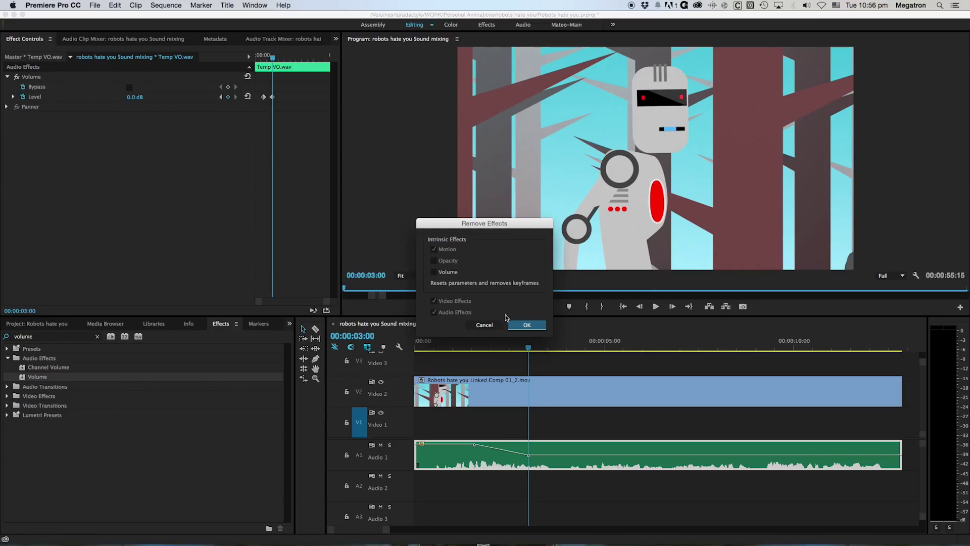
pyautogui.click(434, 271)
pyautogui.click(527, 325)
pyautogui.press('Home')
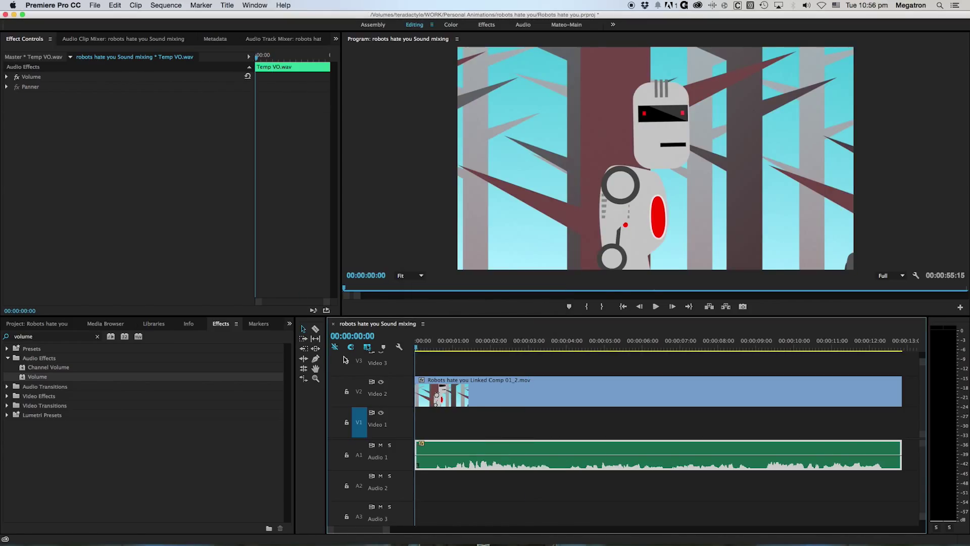
# Step: Use Audio Gain on the Audio 1 voice-over to normalize all peaks to -4 dB
pyautogui.click(505, 503)
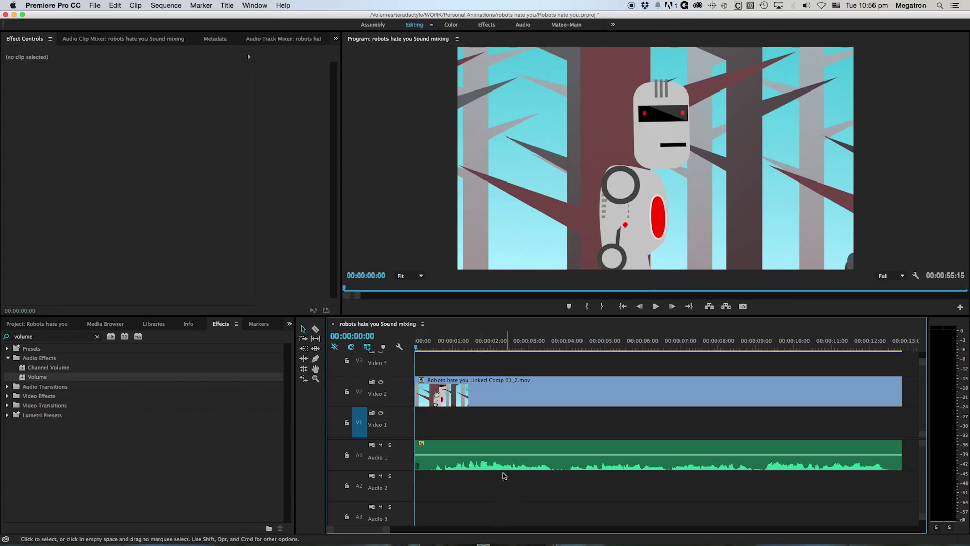
pyautogui.rightClick(480, 449)
pyautogui.click(429, 489)
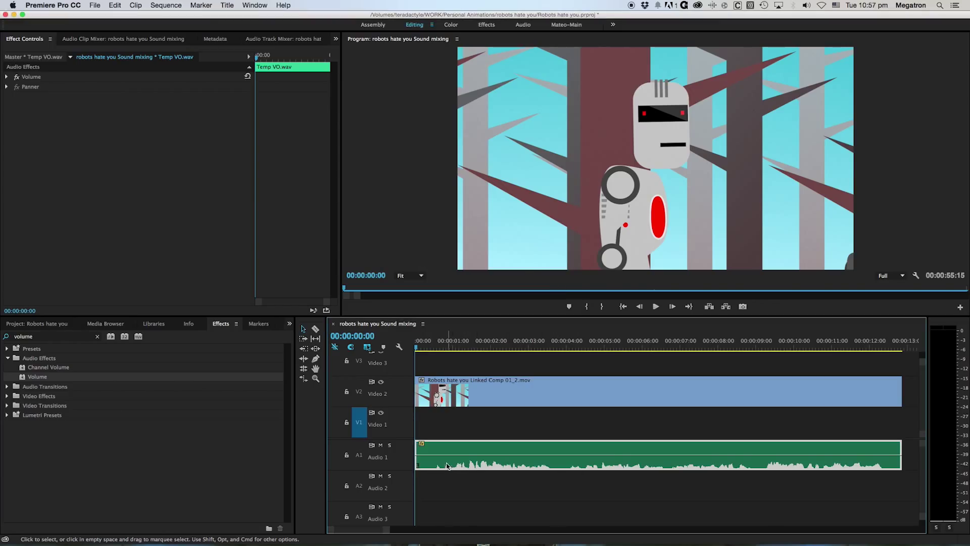
pyautogui.rightClick(482, 466)
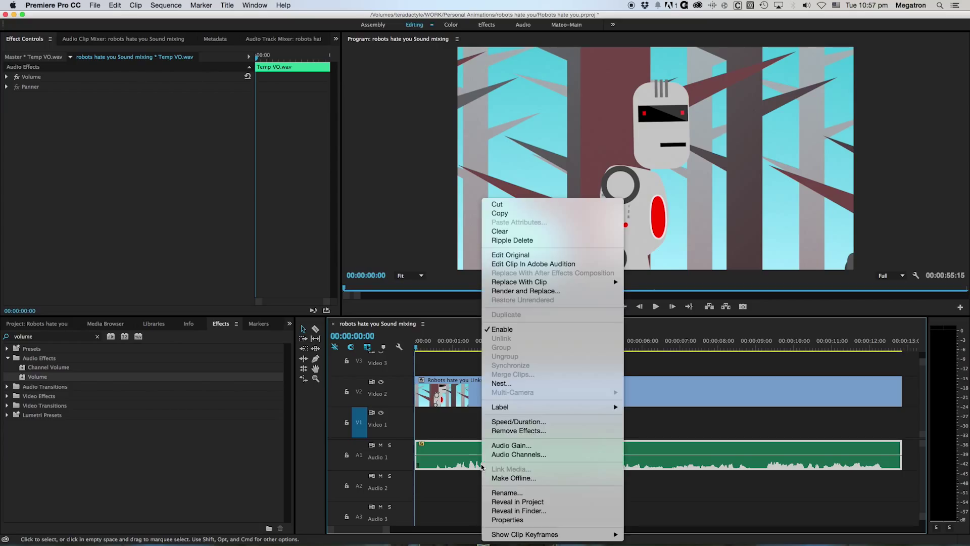
pyautogui.click(499, 446)
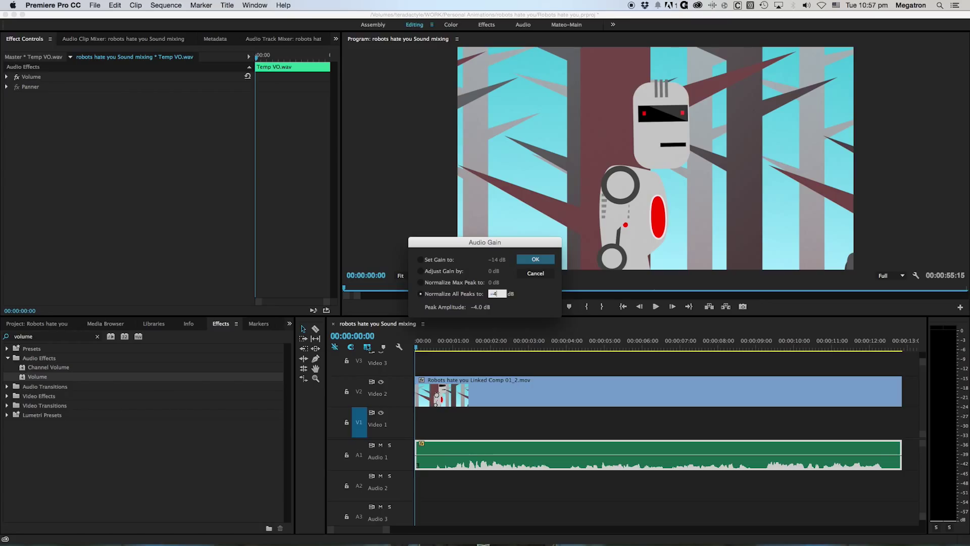
pyautogui.click(535, 258)
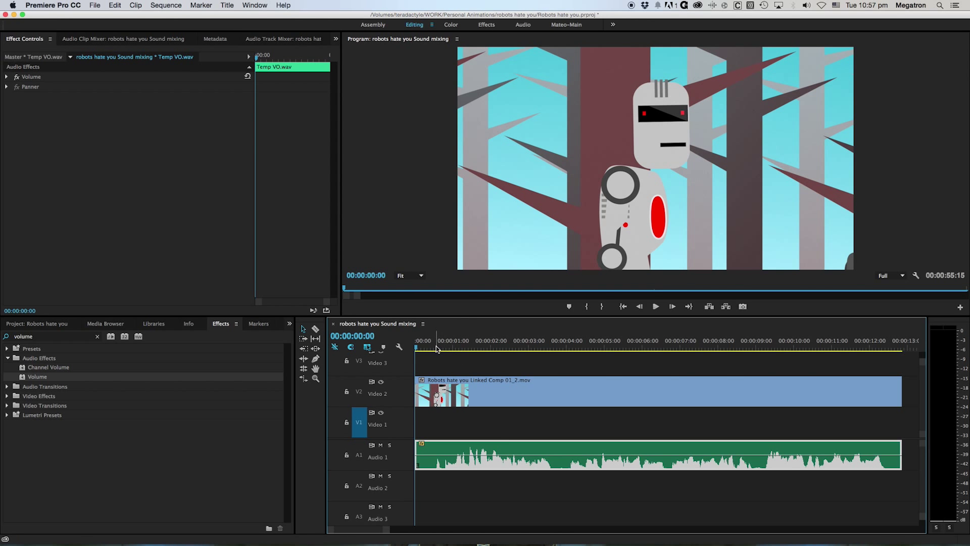
pyautogui.moveTo(437, 349); pyautogui.dragTo(470, 348)
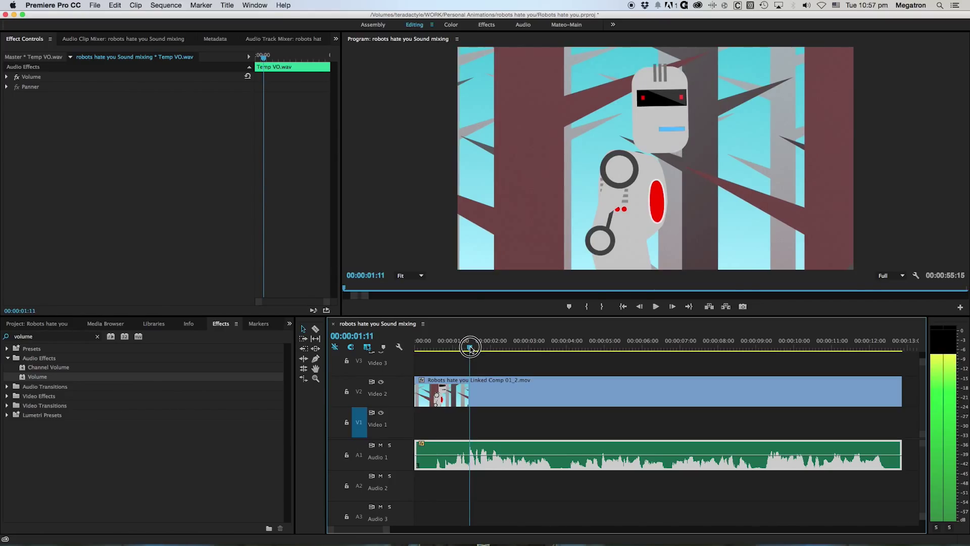
pyautogui.moveTo(470, 348); pyautogui.dragTo(416, 349)
pyautogui.press('space')
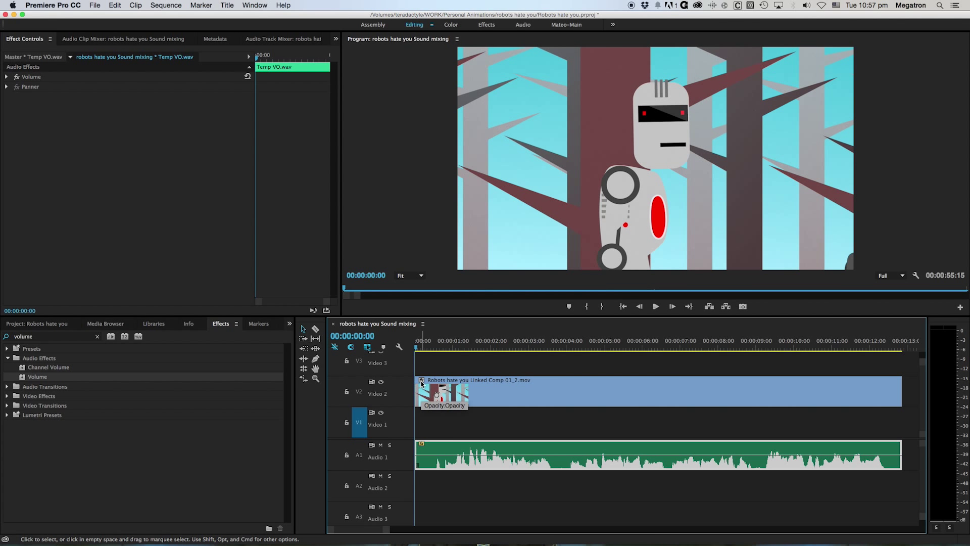
pyautogui.press('space')
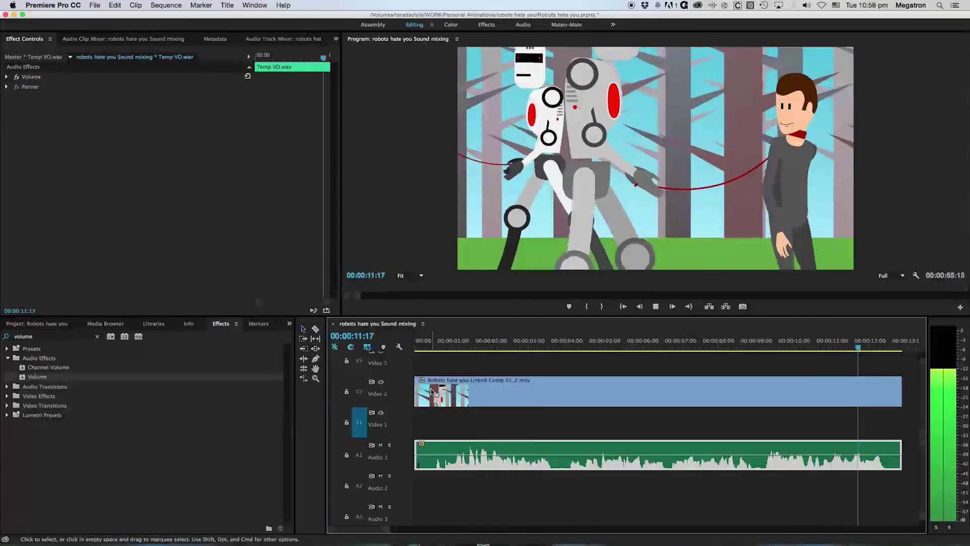
pyautogui.press('space')
pyautogui.click(417, 346)
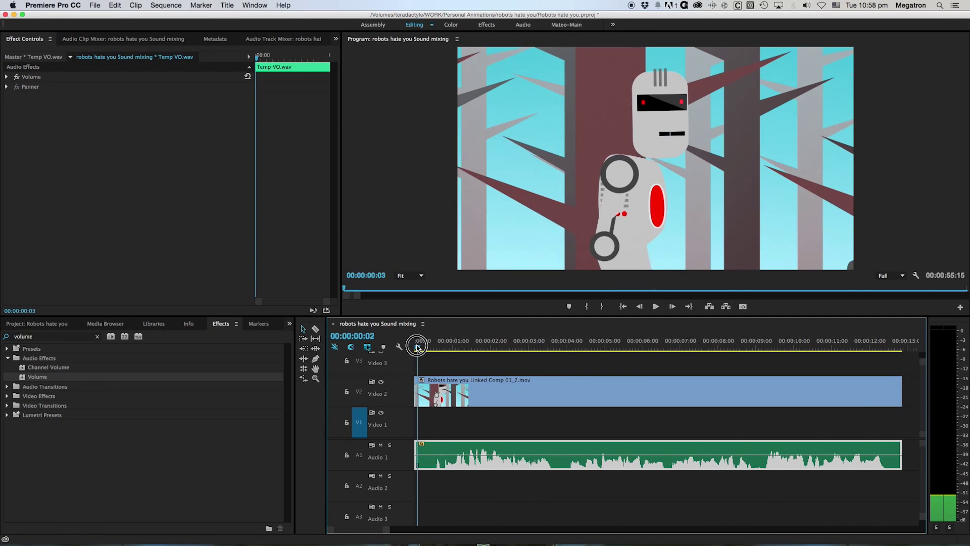
pyautogui.moveTo(417, 348); pyautogui.dragTo(399, 351)
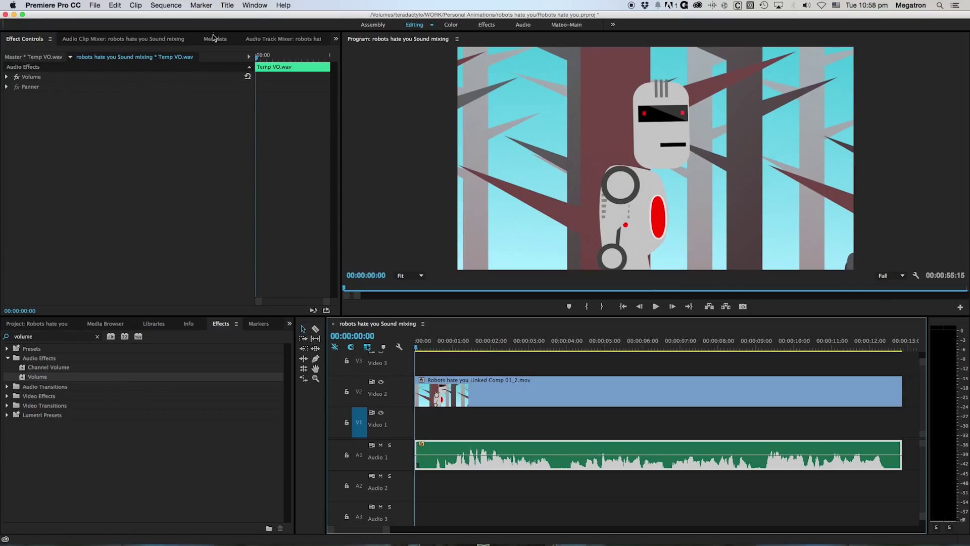
# Step: Switch the mixer panel from the Audio Clip Mixer to the Audio Track Mixer
pyautogui.click(141, 39)
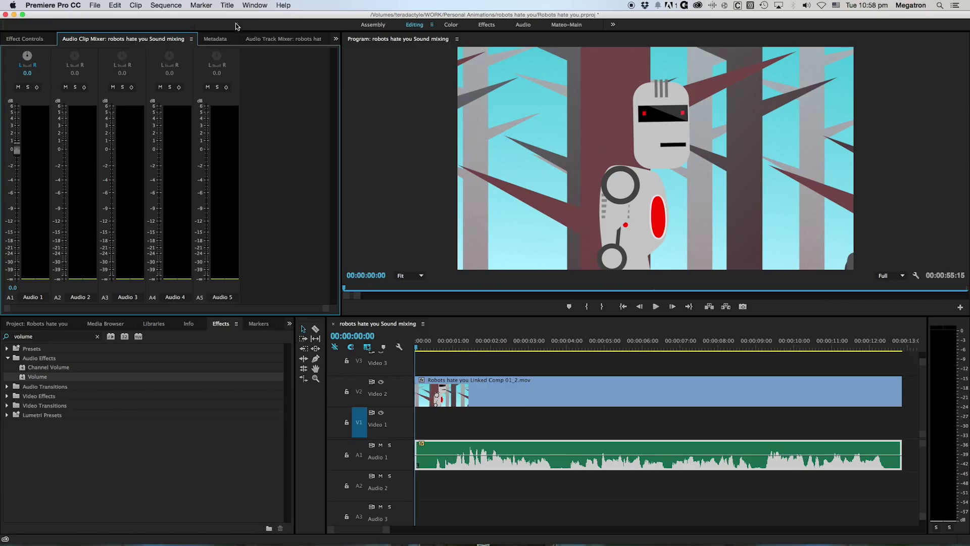
pyautogui.click(269, 39)
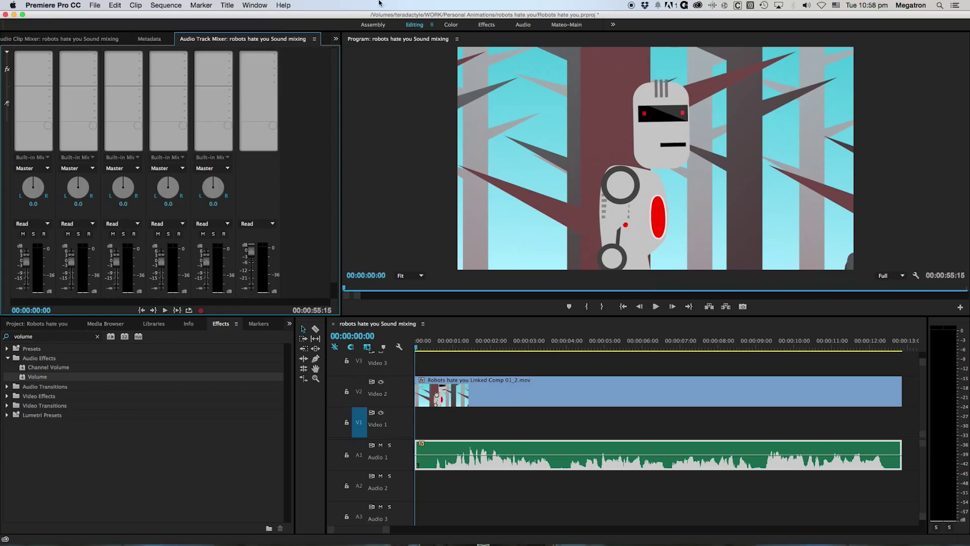
pyautogui.click(255, 5)
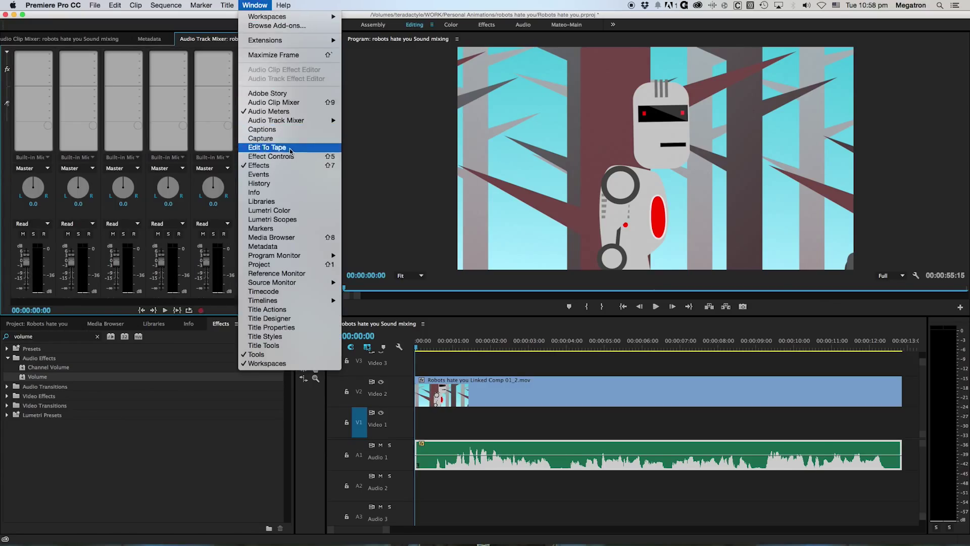
pyautogui.moveTo(294, 121)
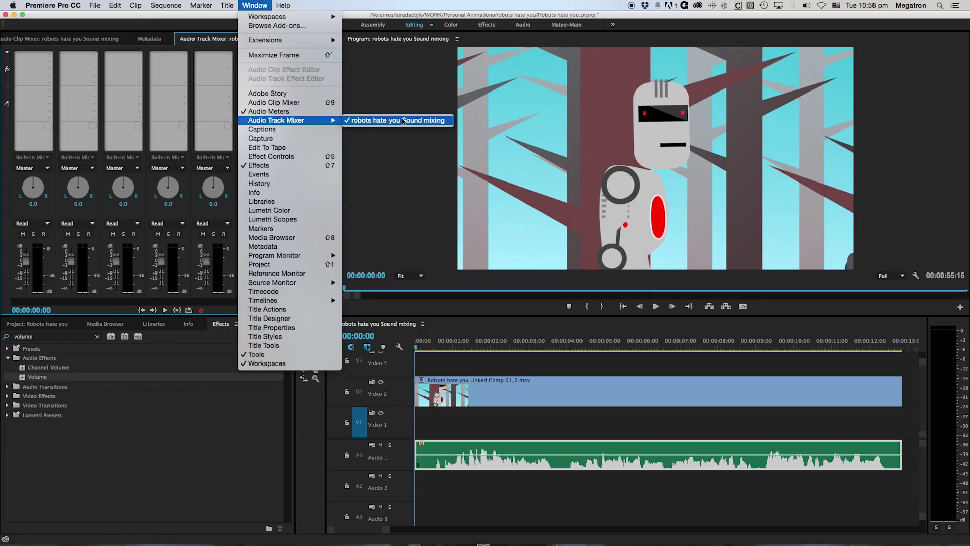
pyautogui.click(193, 43)
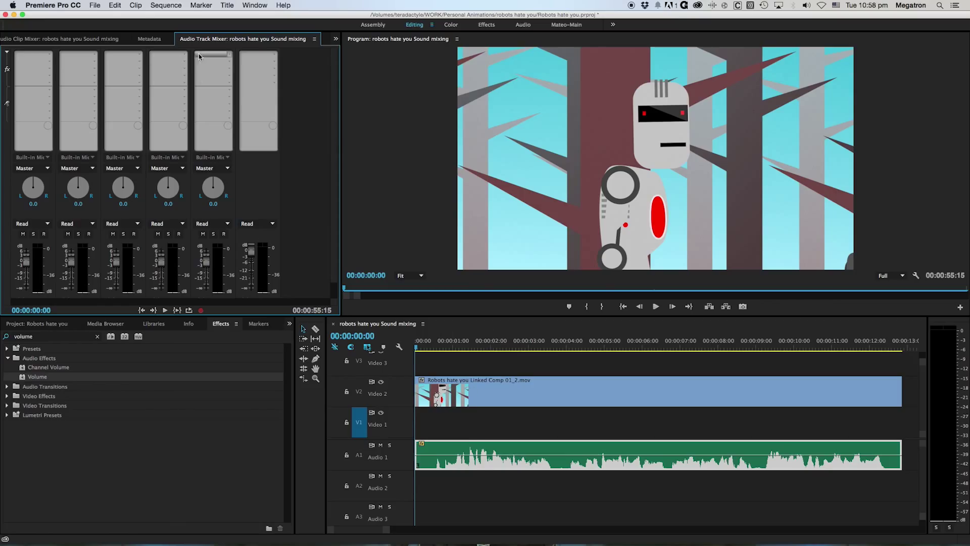
# Step: Open Audio 1's first effect slot list to the Amplitude and Compression effects
pyautogui.click(57, 323)
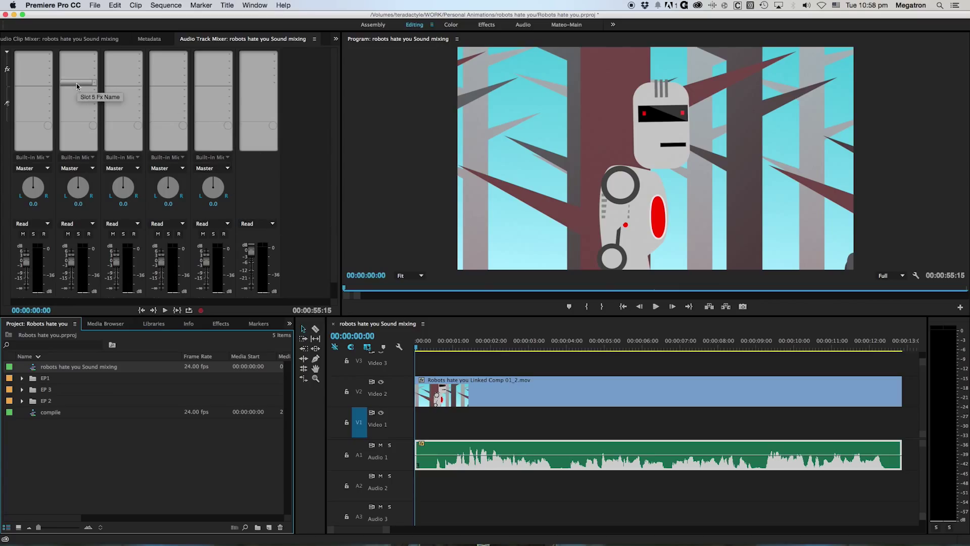
pyautogui.click(49, 53)
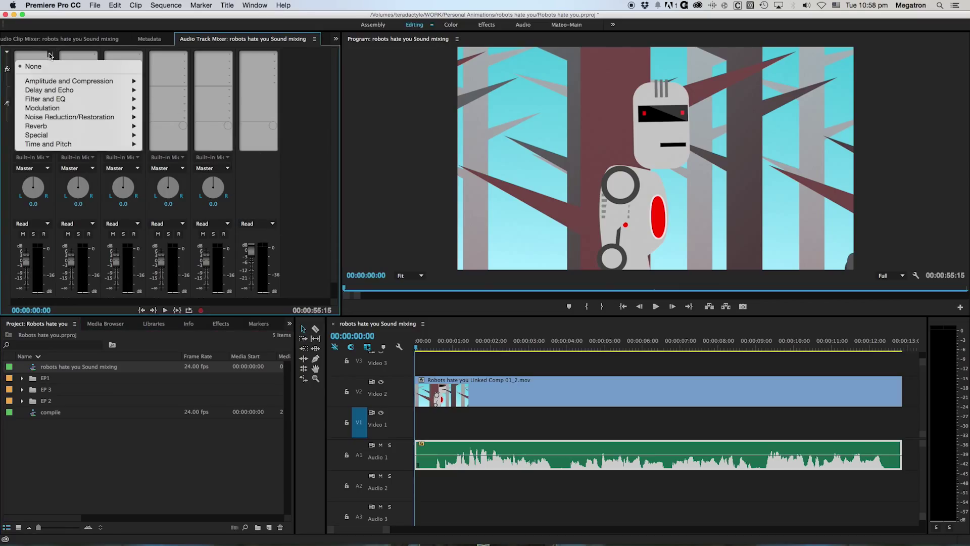
pyautogui.moveTo(56, 79)
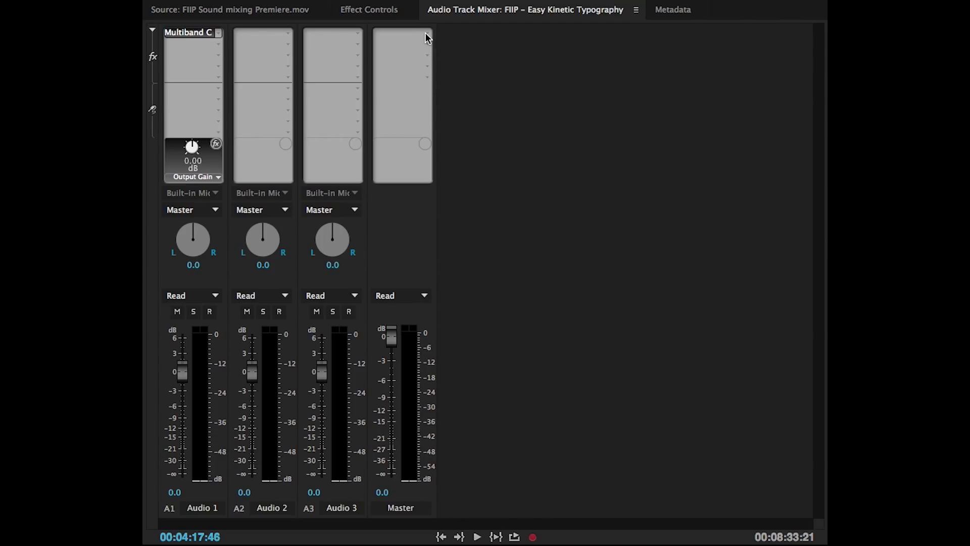
pyautogui.click(427, 34)
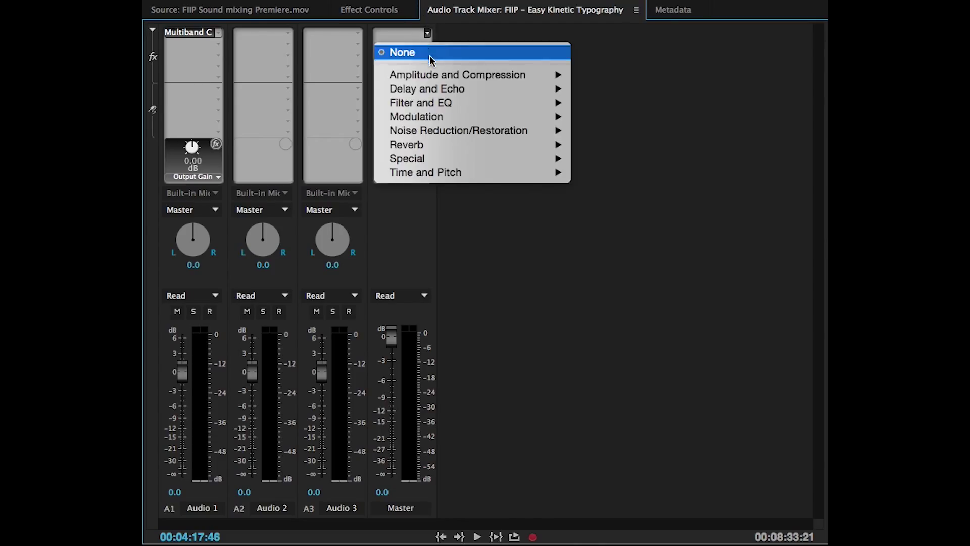
pyautogui.moveTo(433, 89)
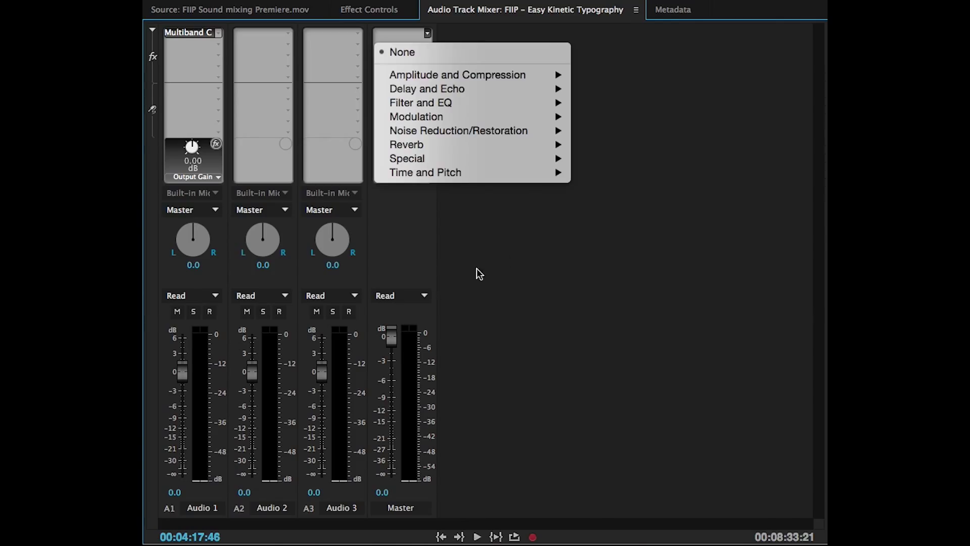
pyautogui.click(518, 259)
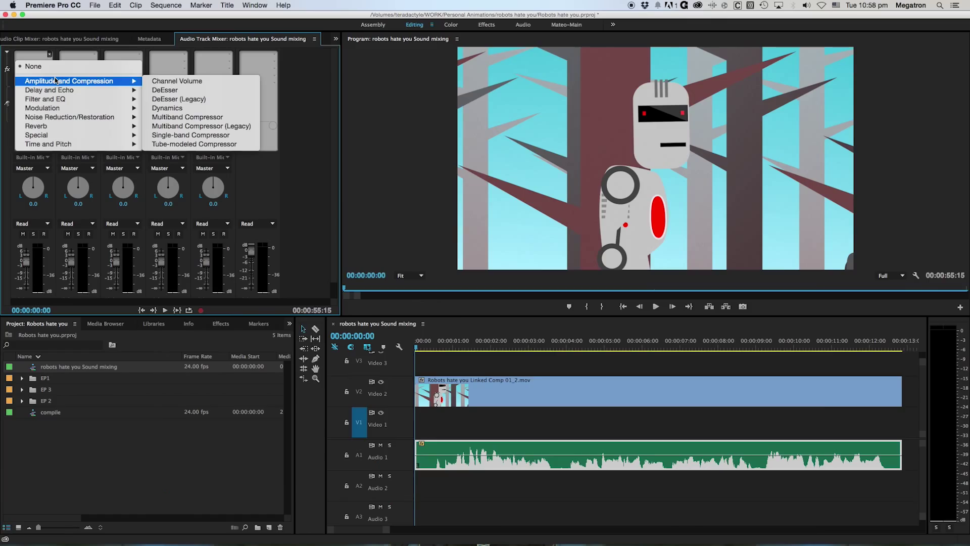
# Step: Insert a Multiband Compressor on Audio 1 and open its editor, keeping the Broadcast preset
pyautogui.click(177, 118)
pyautogui.doubleClick(31, 54)
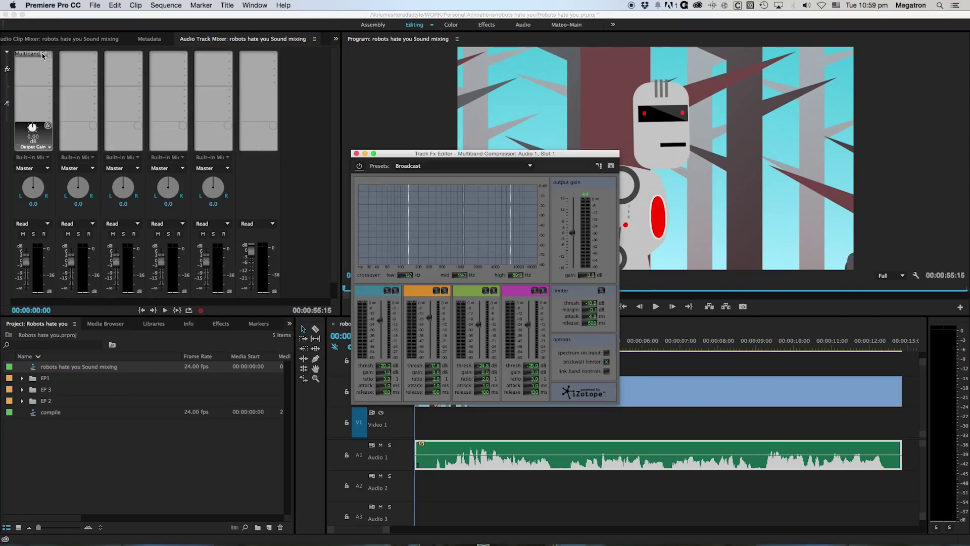
pyautogui.click(503, 168)
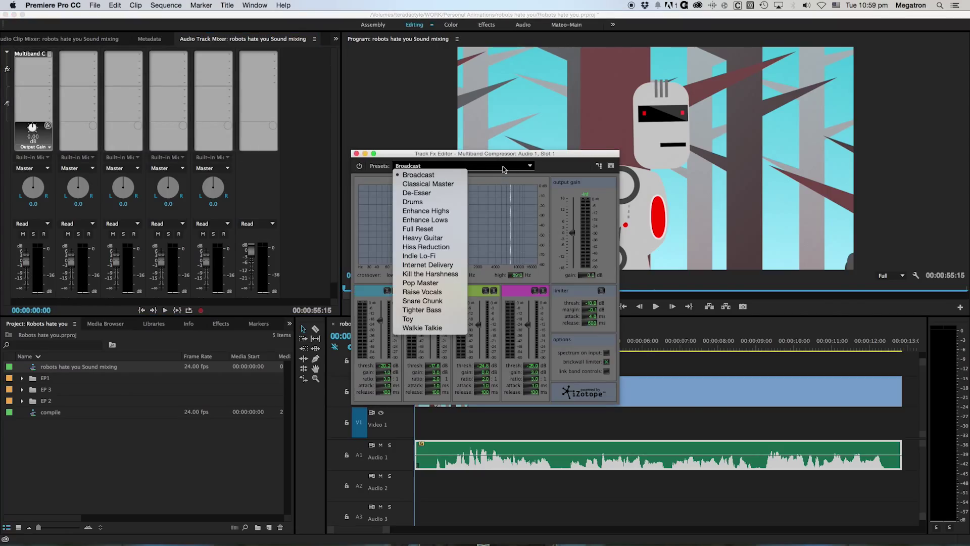
pyautogui.click(465, 157)
# Step: Move the compressor editor aside and play the sequence to preview the compression
pyautogui.moveTo(464, 157); pyautogui.dragTo(214, 113)
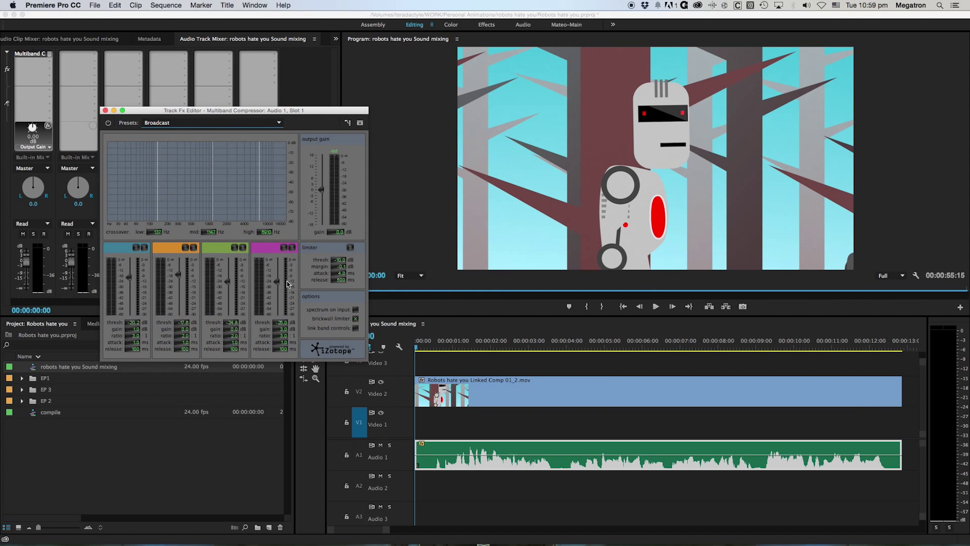
pyautogui.click(497, 394)
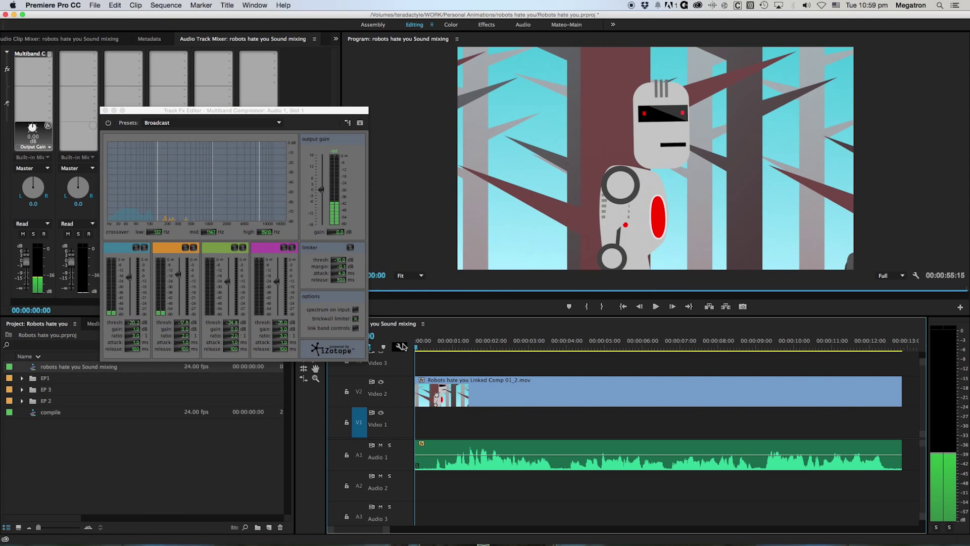
pyautogui.press('space')
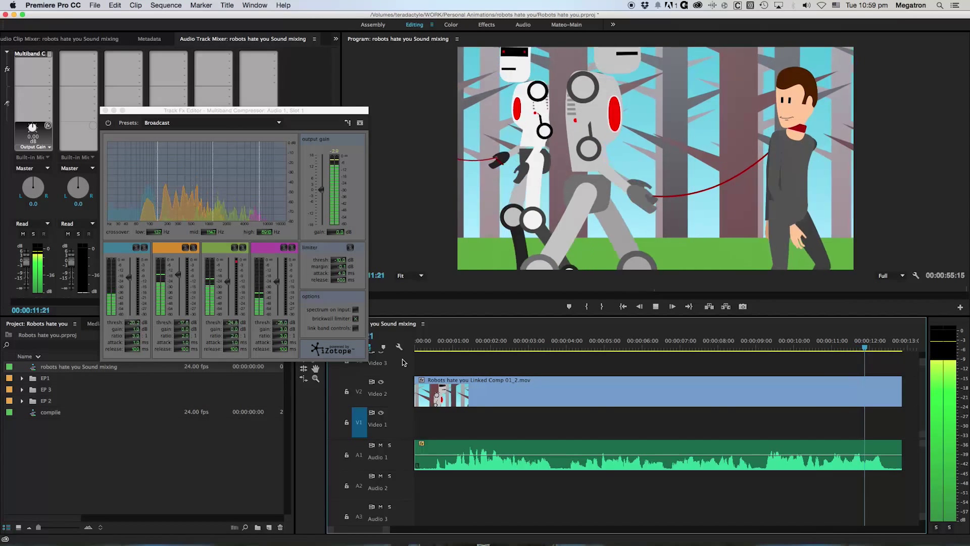
pyautogui.press('space')
# Step: Return the playhead to 00:00:00:00, choose the Pop Master preset, and play to preview
pyautogui.click(431, 347)
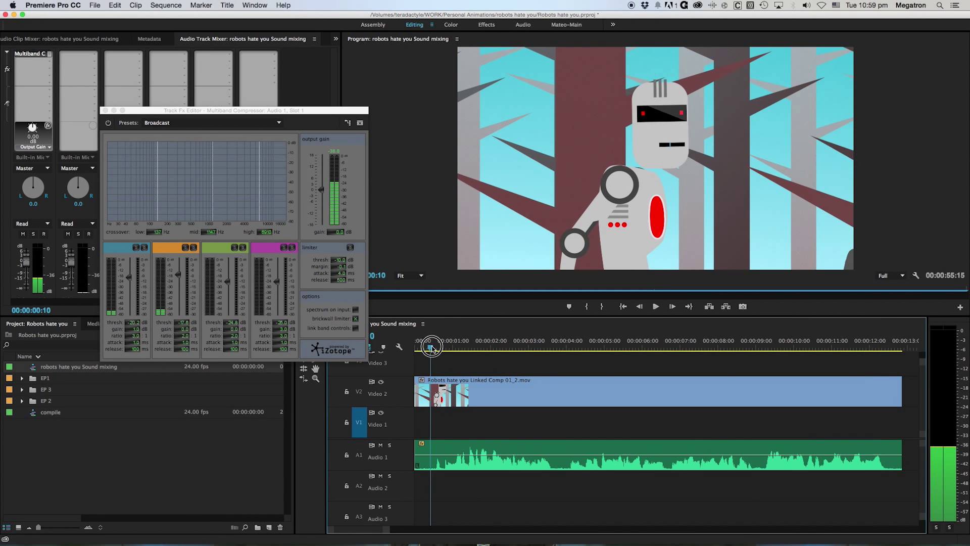
pyautogui.moveTo(431, 347); pyautogui.dragTo(394, 347)
pyautogui.click(242, 121)
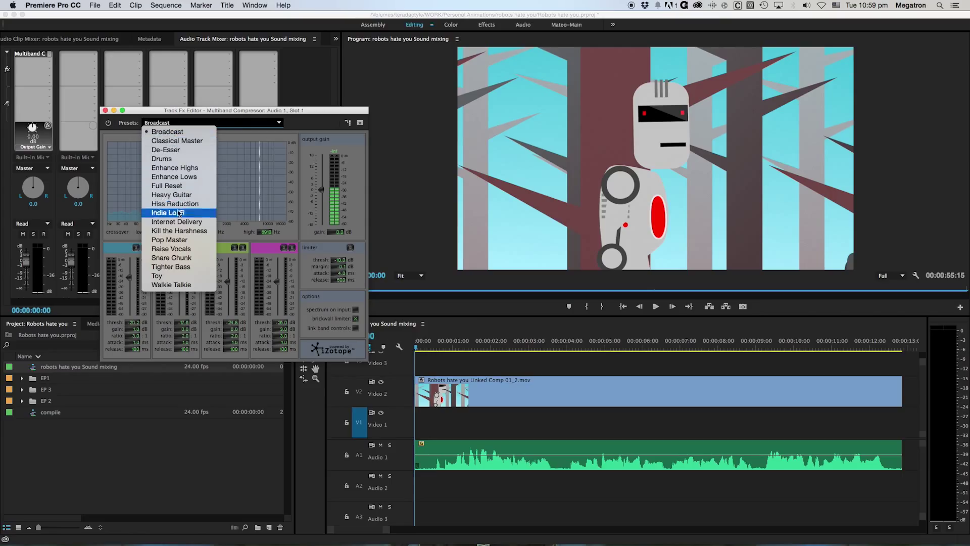
pyautogui.click(183, 240)
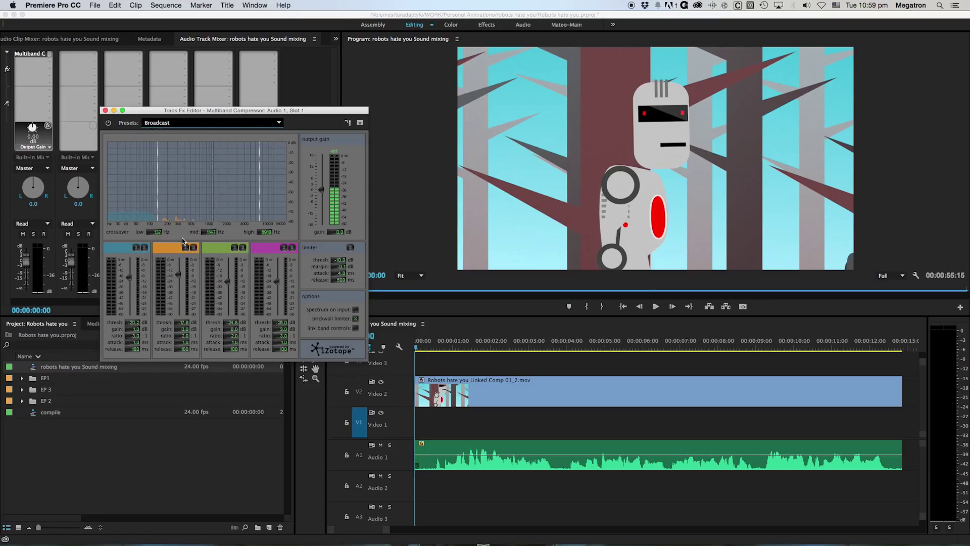
pyautogui.press('space')
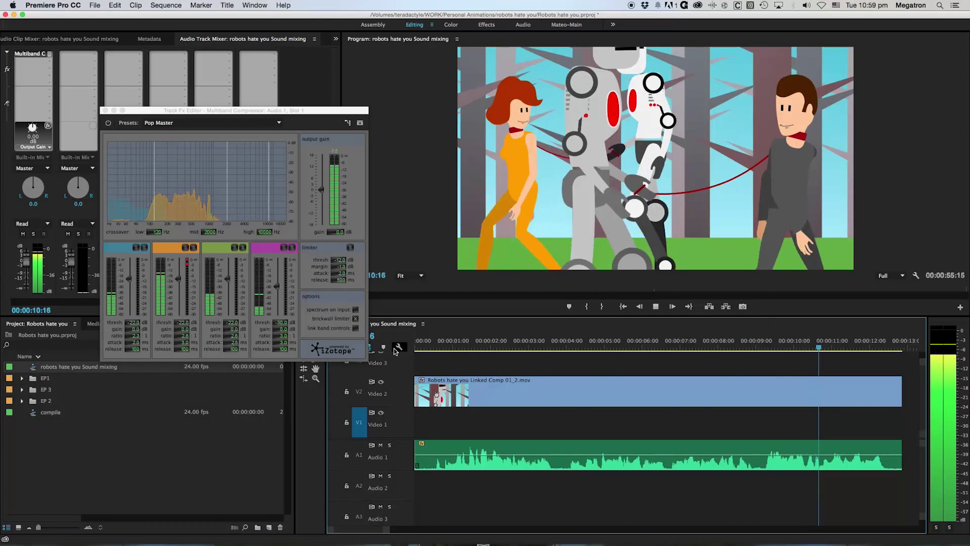
pyautogui.press('space')
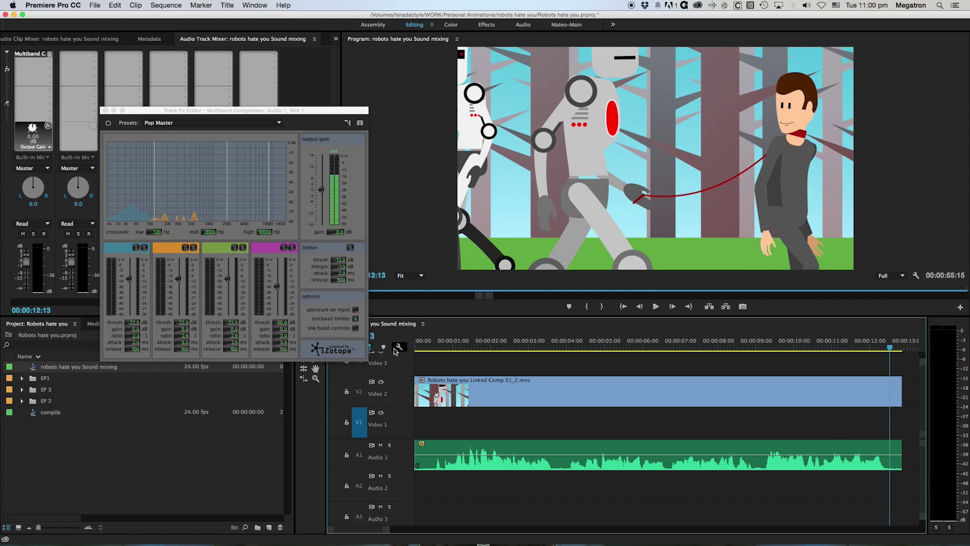
# Step: Close the compressor editor and normalize the Audio 1 clip's peaks to 0 dB with Audio Gain
pyautogui.click(105, 110)
pyautogui.click(552, 360)
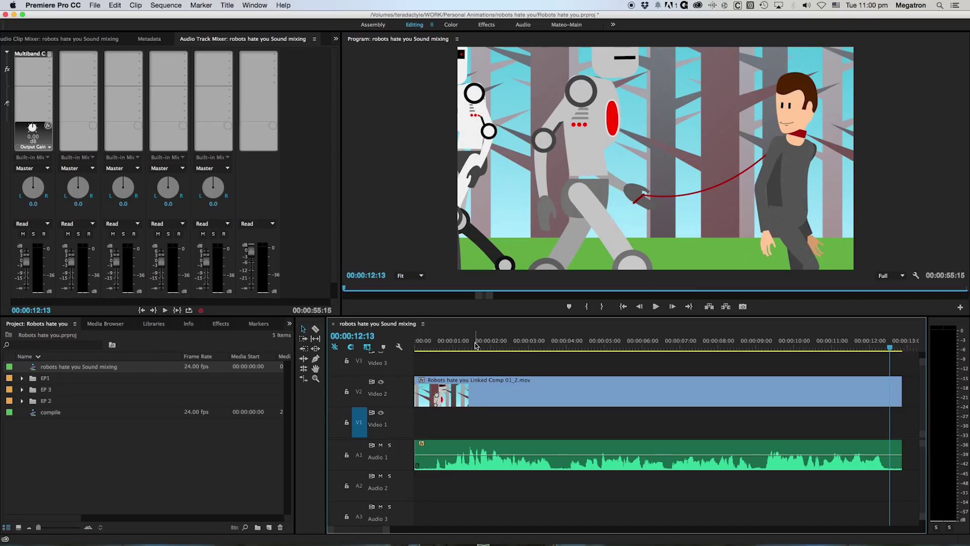
pyautogui.rightClick(472, 451)
pyautogui.click(478, 447)
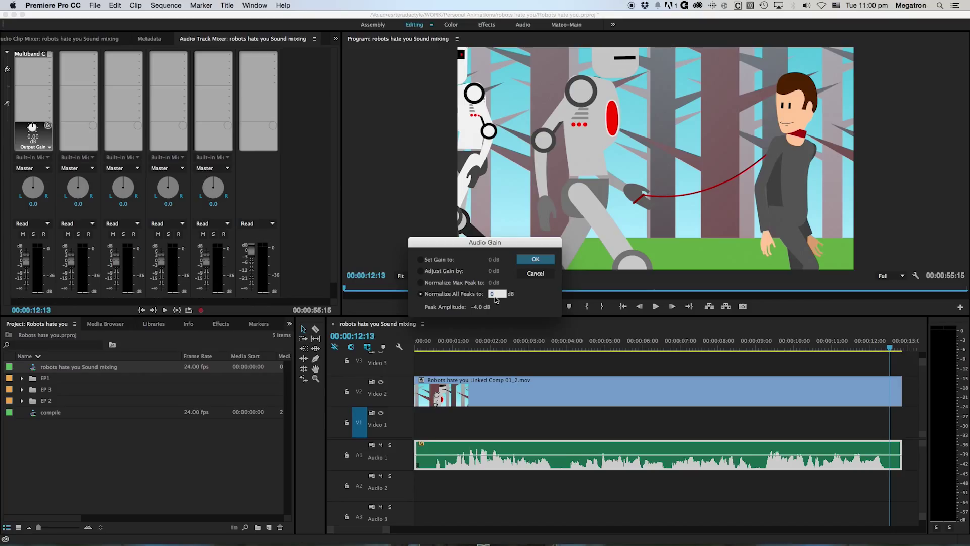
pyautogui.click(535, 259)
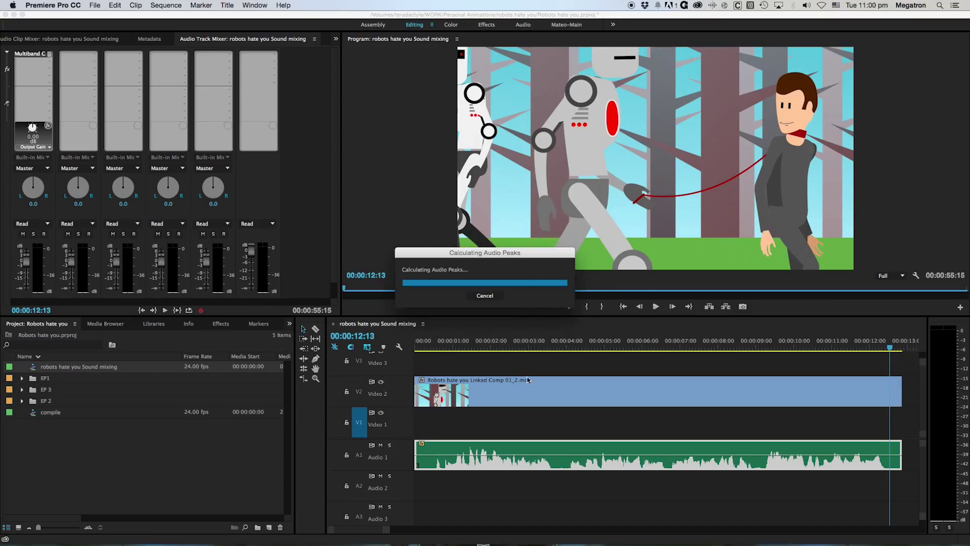
# Step: Reopen the clip's Audio Gain dialog and confirm the settings again
pyautogui.rightClick(488, 448)
pyautogui.click(506, 447)
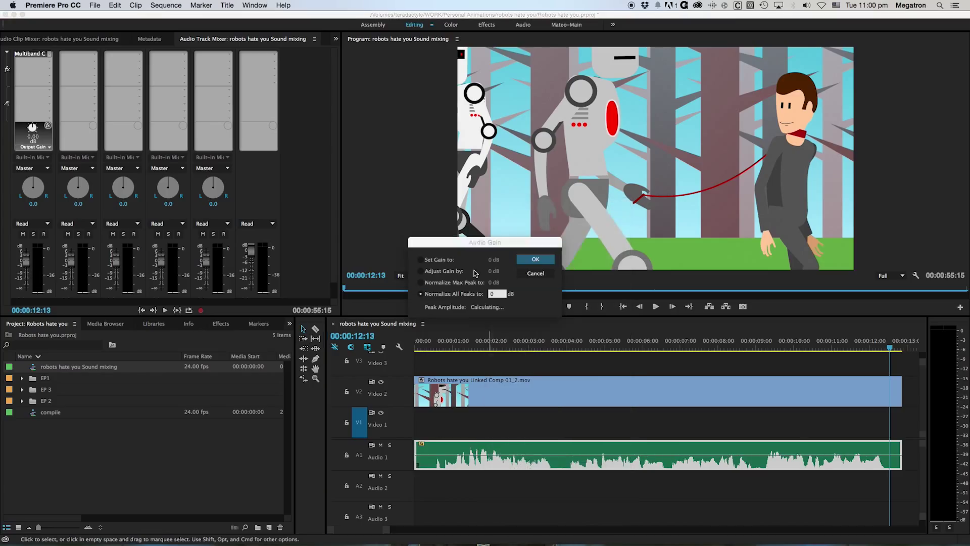
pyautogui.click(534, 260)
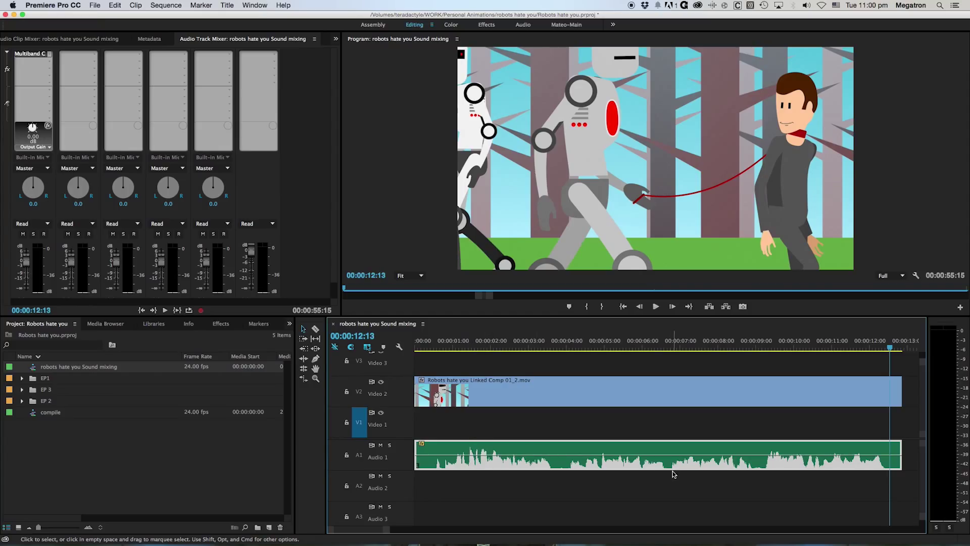
# Step: Zoom in and razor-cut the A1 voice-over at about 00:00:06:00 and 00:00:06:12
pyautogui.press('c')
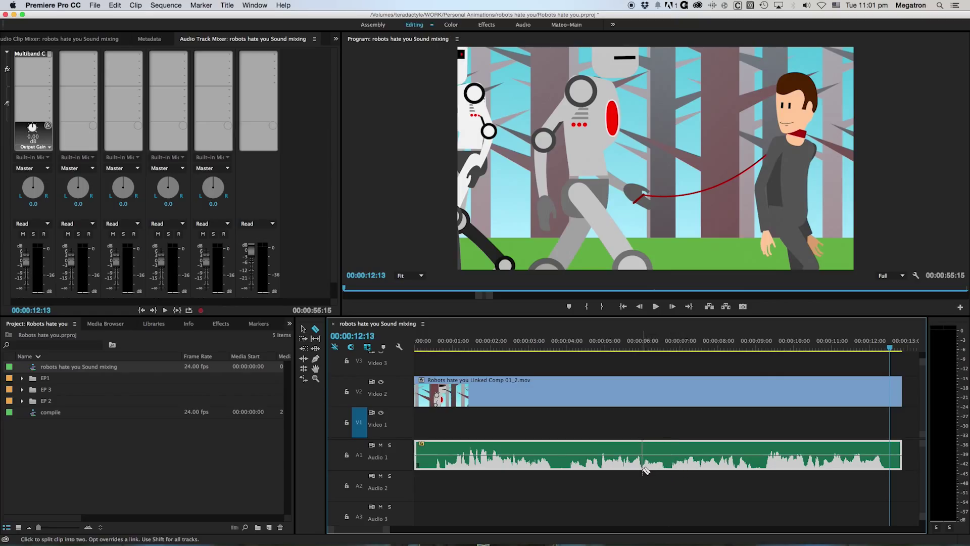
pyautogui.press('z')
pyautogui.click(657, 469)
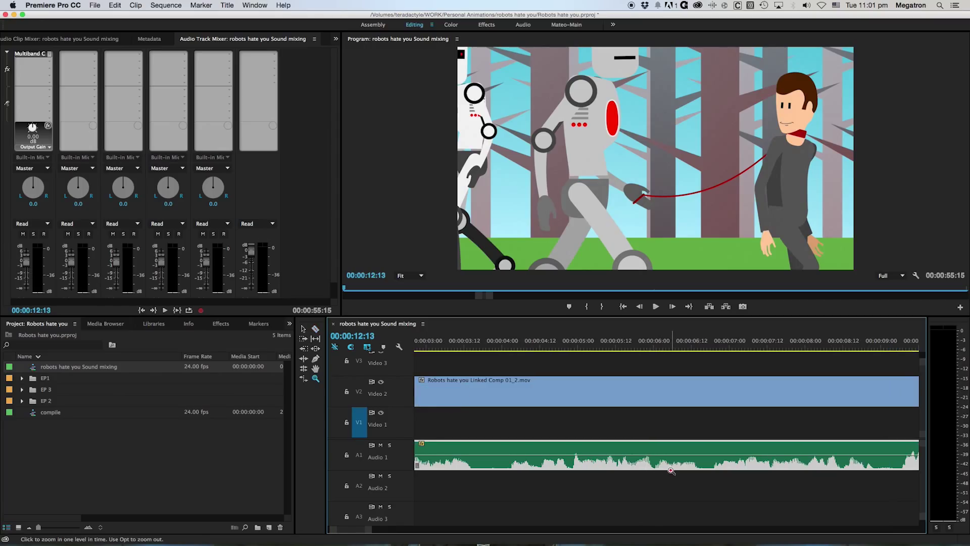
pyautogui.press('c')
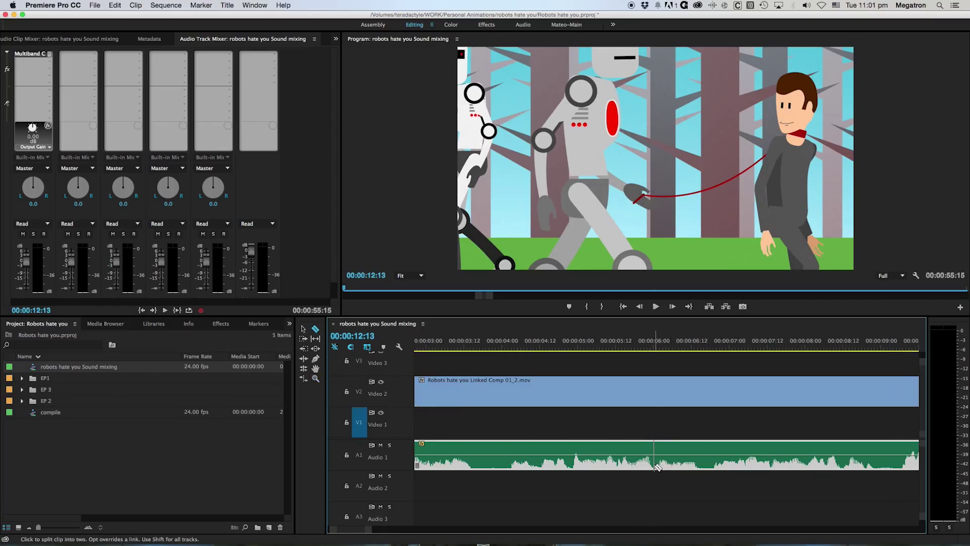
pyautogui.click(655, 466)
pyautogui.click(704, 466)
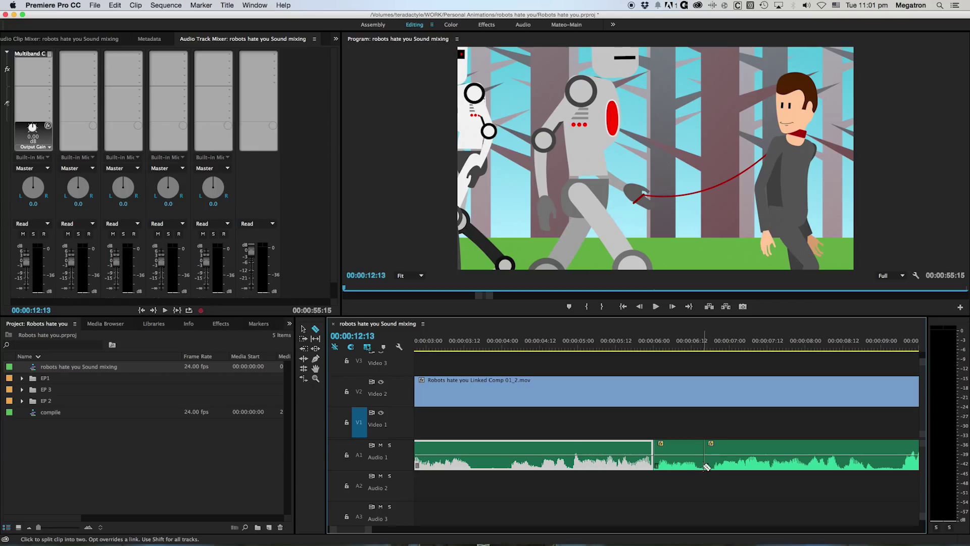
# Step: Normalize the short section's peaks to -4 dB, then revise it to -8 dB
pyautogui.press('v')
pyautogui.rightClick(686, 462)
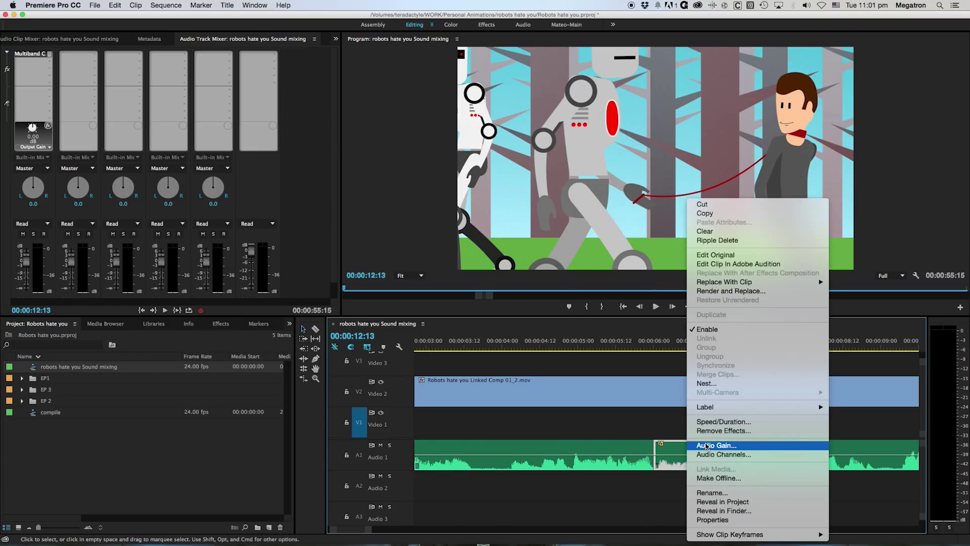
pyautogui.click(706, 446)
pyautogui.write('-')
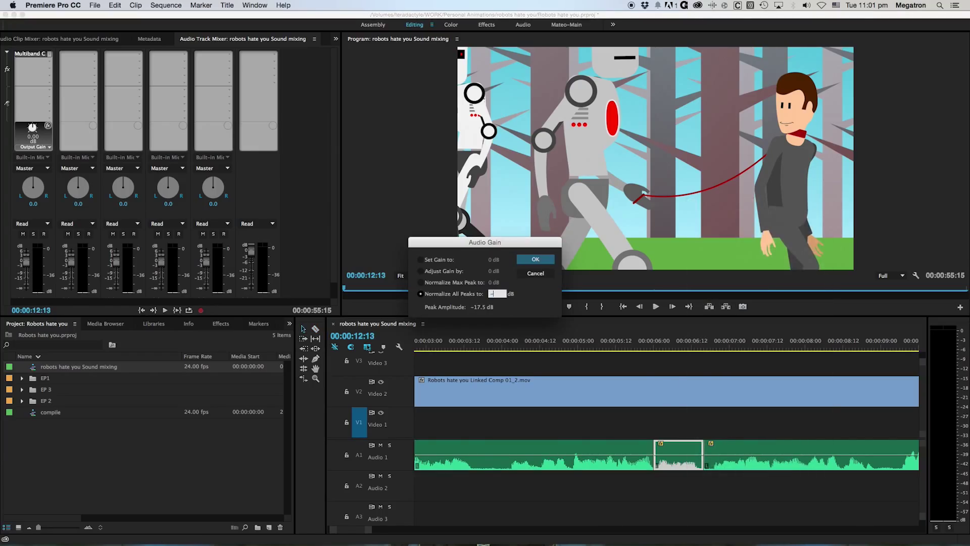
pyautogui.write('4')
pyautogui.press('Return')
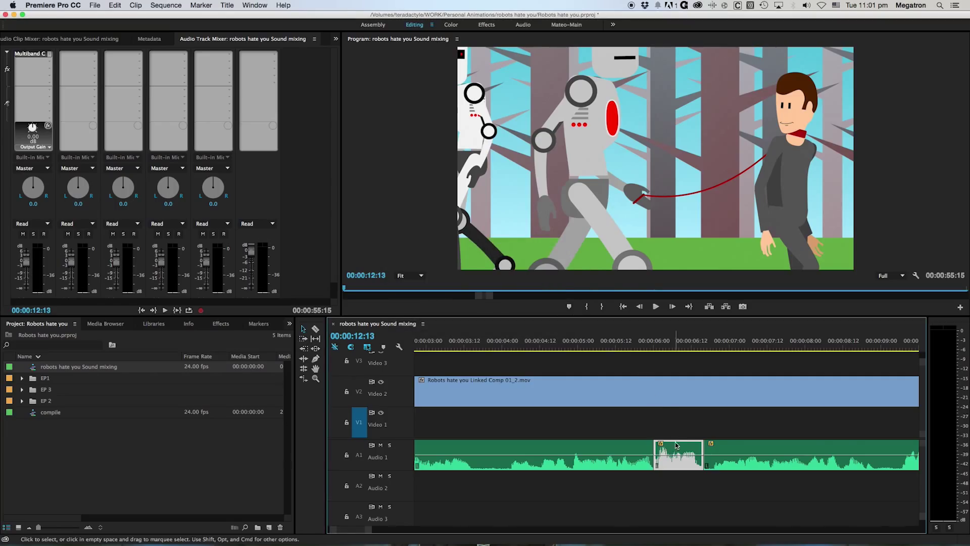
pyautogui.rightClick(671, 457)
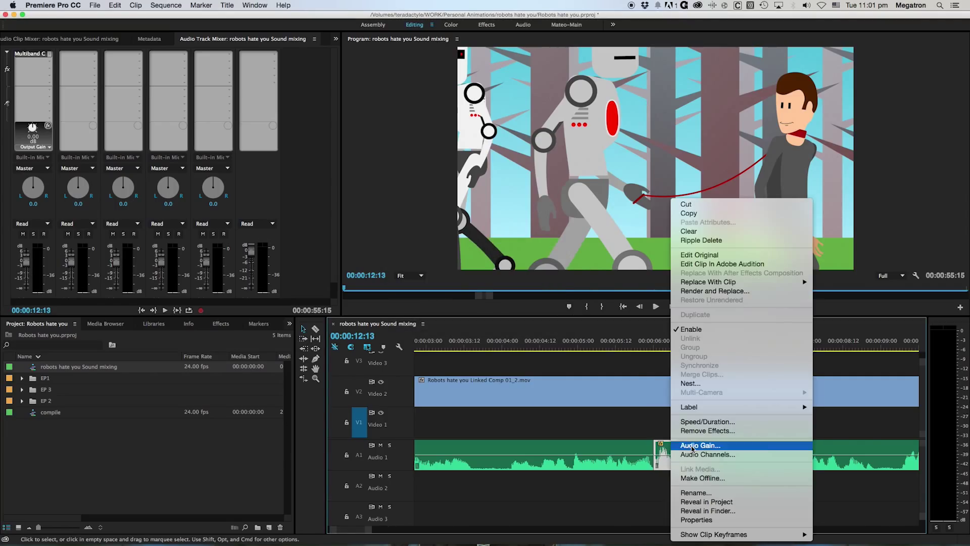
pyautogui.click(707, 445)
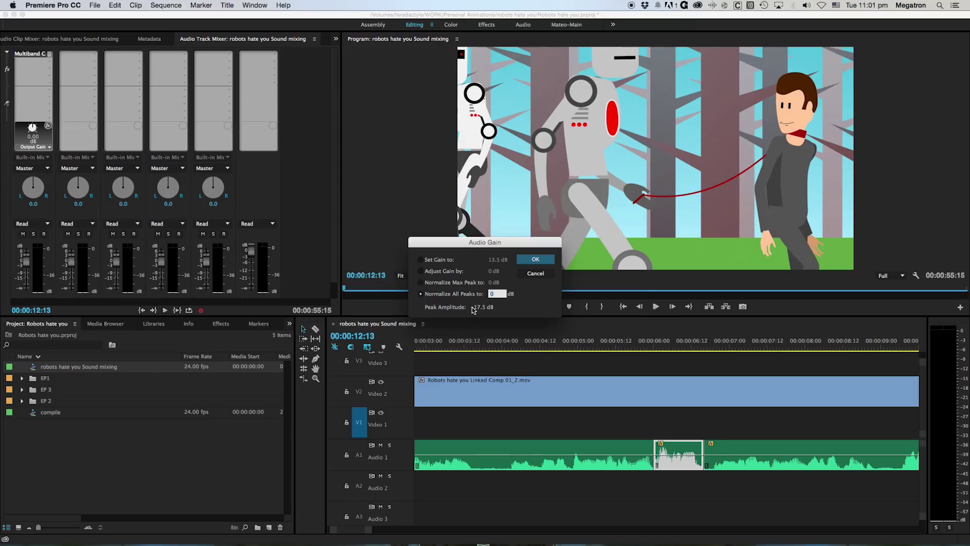
pyautogui.write('-8')
pyautogui.press('Return')
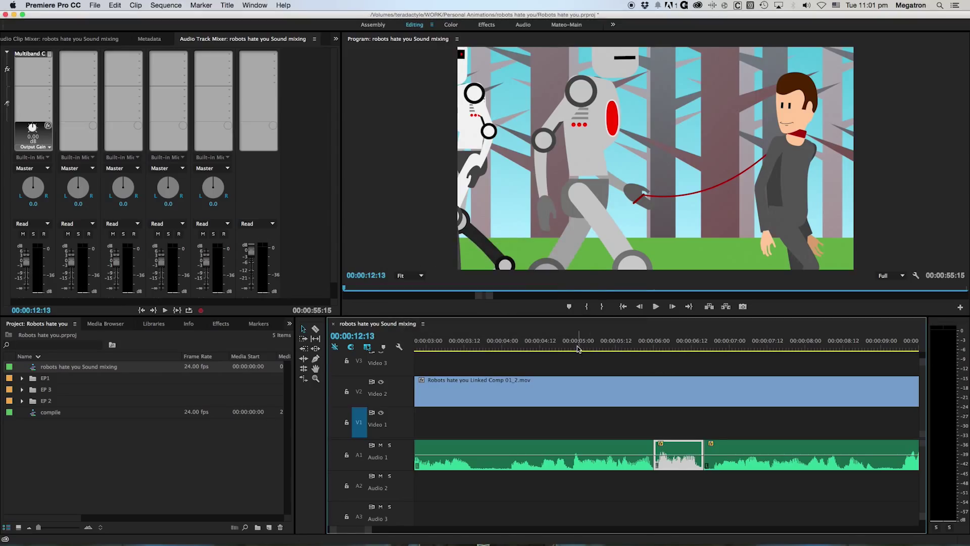
# Step: Play the voice-over from just before the short section to check its level
pyautogui.click(540, 347)
pyautogui.press('space')
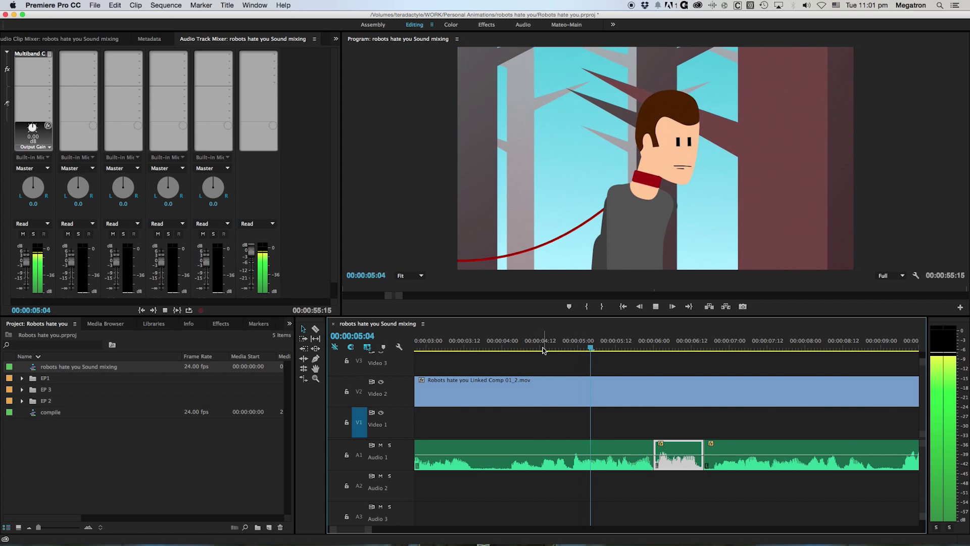
pyautogui.click(500, 343)
pyautogui.press('space')
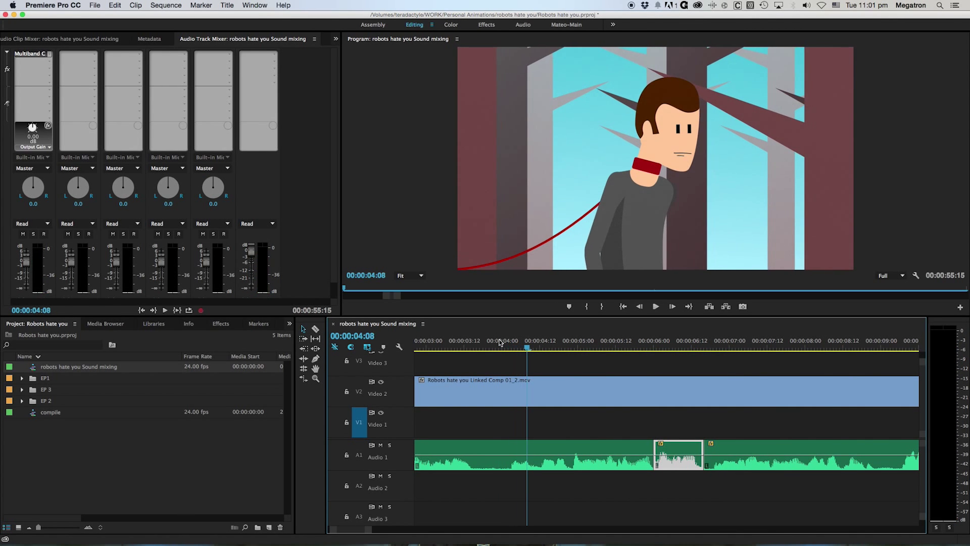
# Step: Set the short section's gain to 9.5 dB, play it, then zoom out and return to the start
pyautogui.rightClick(671, 446)
pyautogui.click(678, 446)
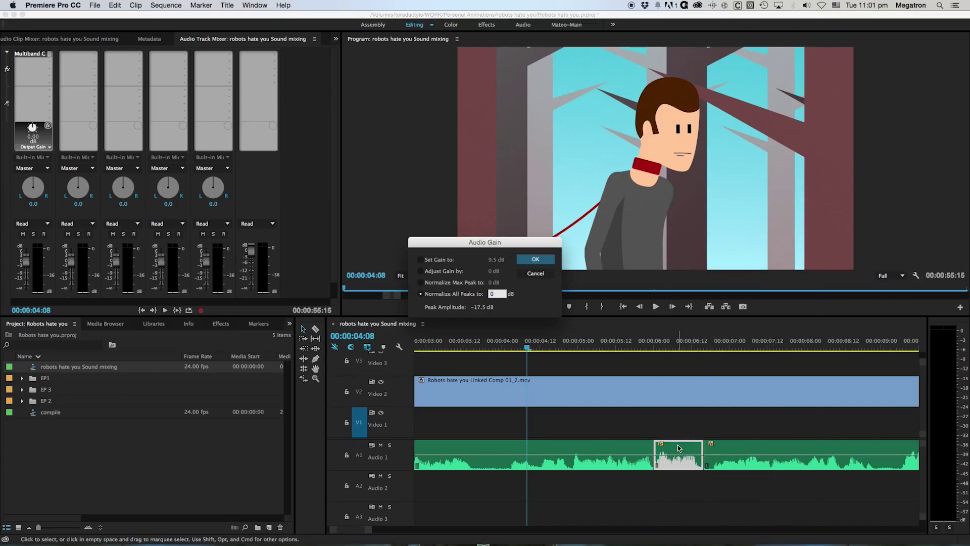
pyautogui.press('Return')
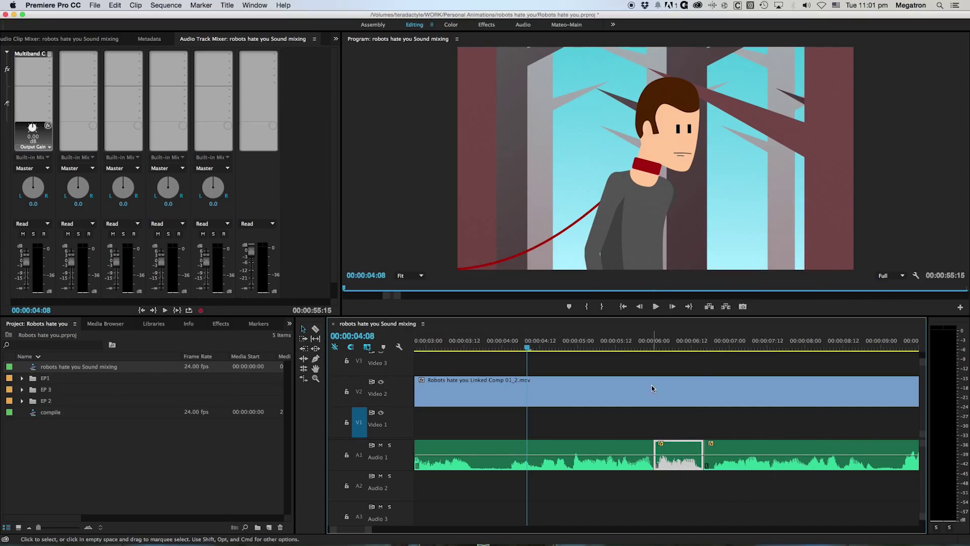
pyautogui.press('space')
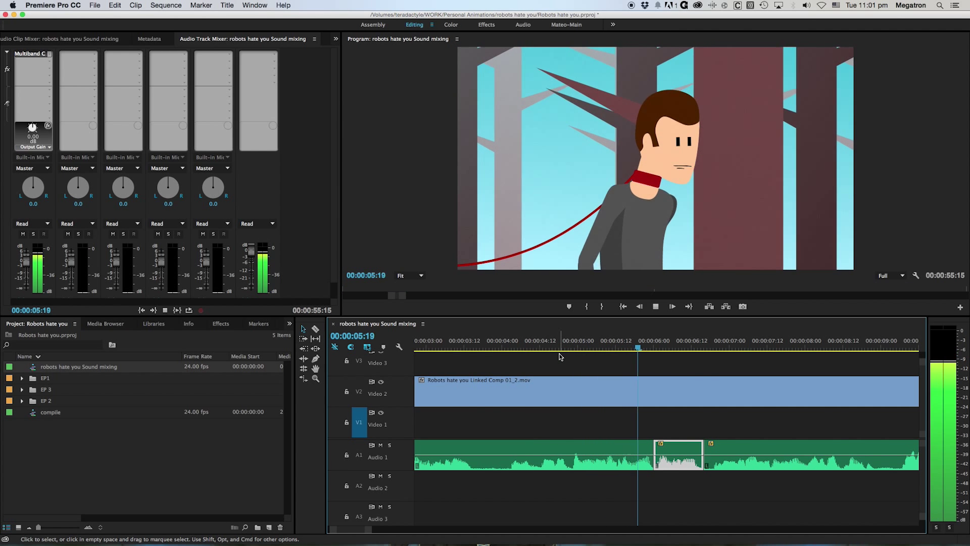
pyautogui.press('-')
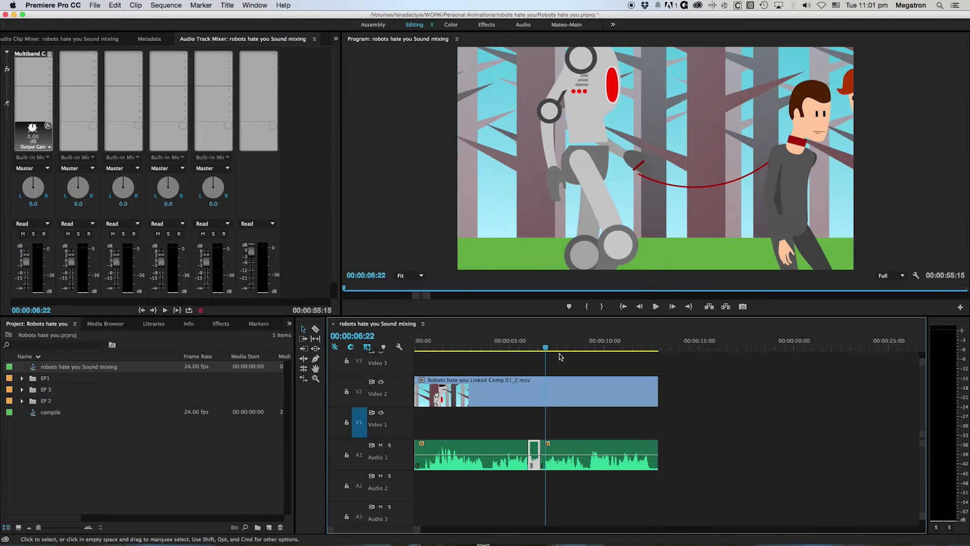
pyautogui.click(503, 345)
pyautogui.moveTo(504, 345); pyautogui.dragTo(416, 346)
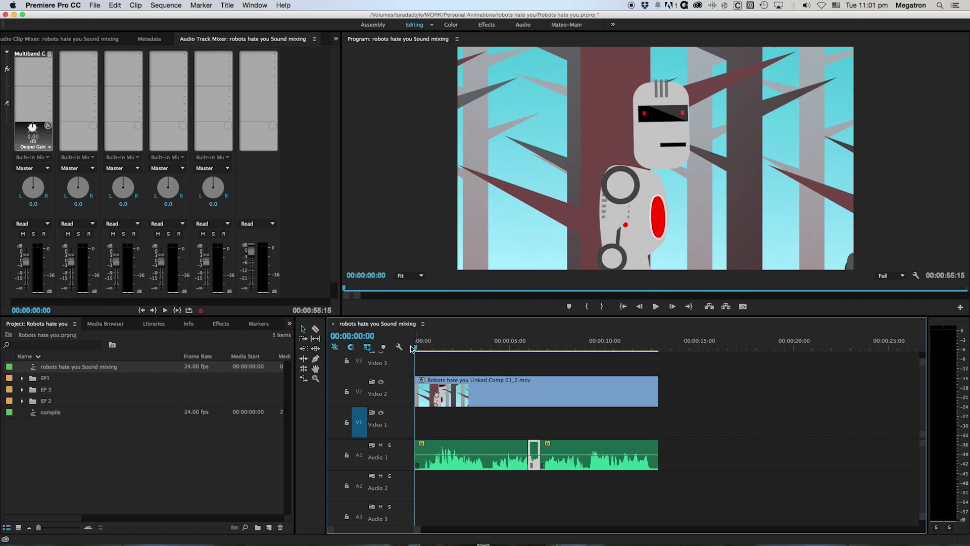
pyautogui.press('space')
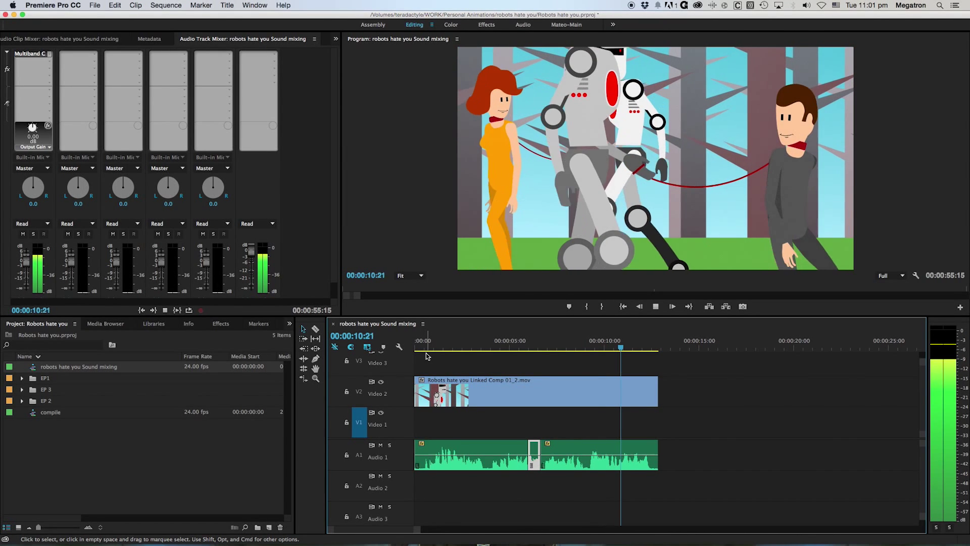
pyautogui.press('space')
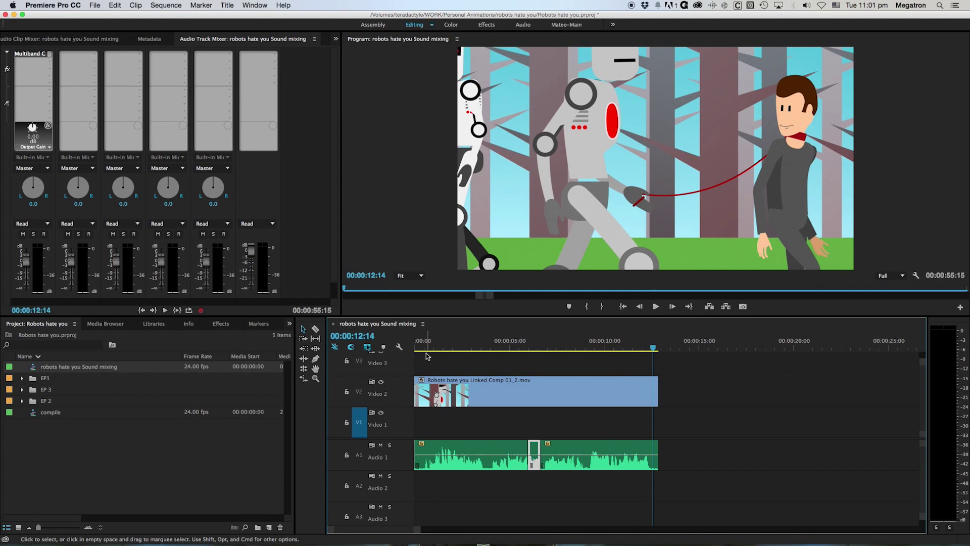